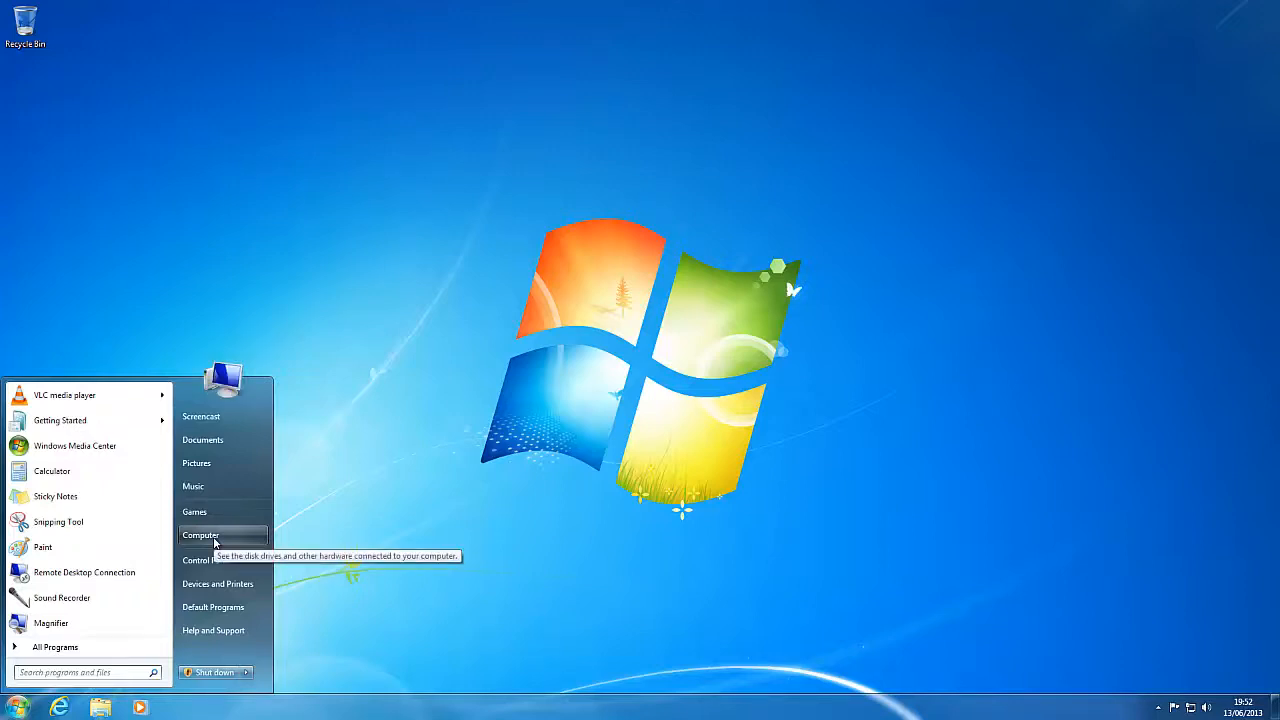
Open the VirtualDub-1.9.11-AMD64 folder on the computer's local disk.
click(201, 535)
double_click(370, 212)
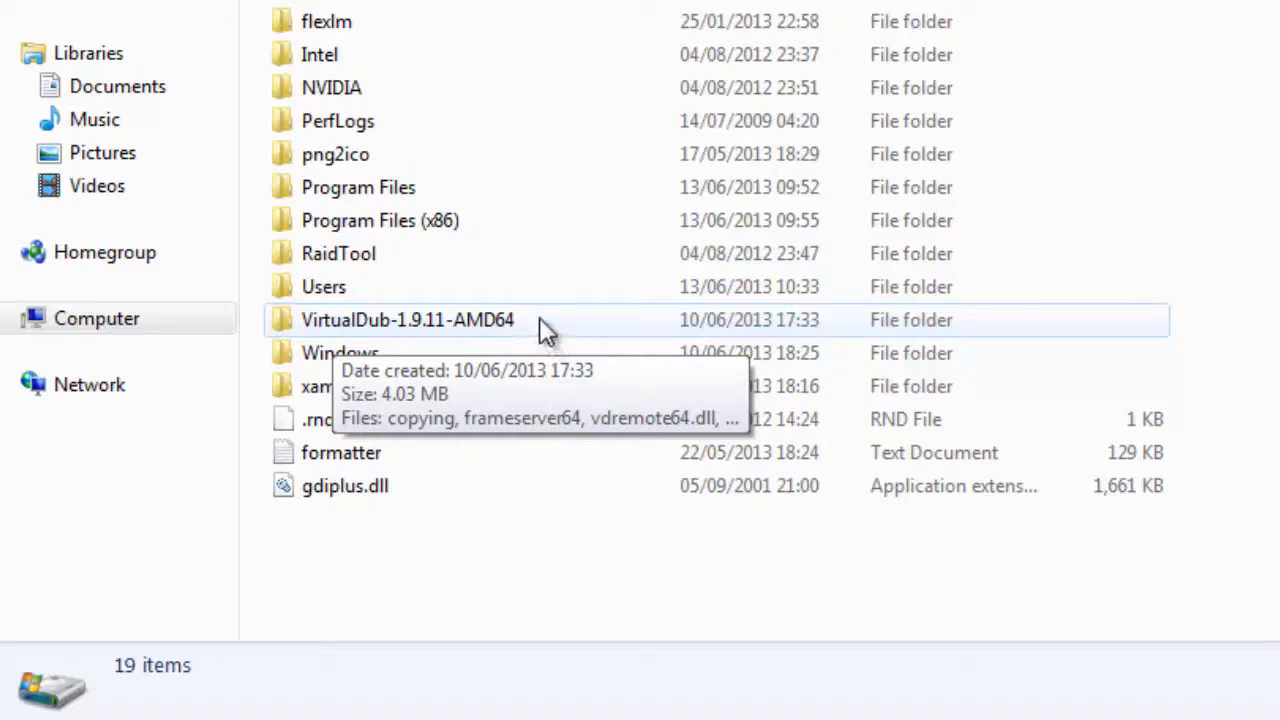
double_click(470, 320)
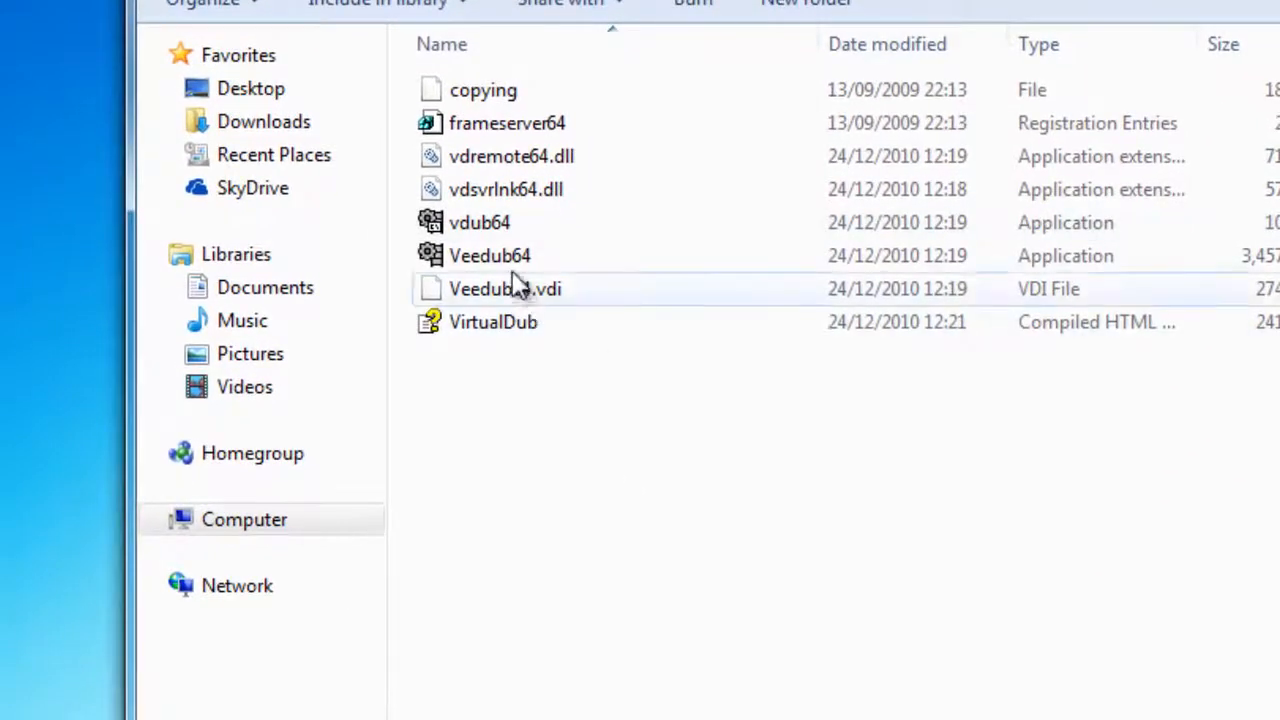
Create a desktop shortcut to the Veedub64 application and move it to a free spot away from the Recycle Bin.
click(493, 256)
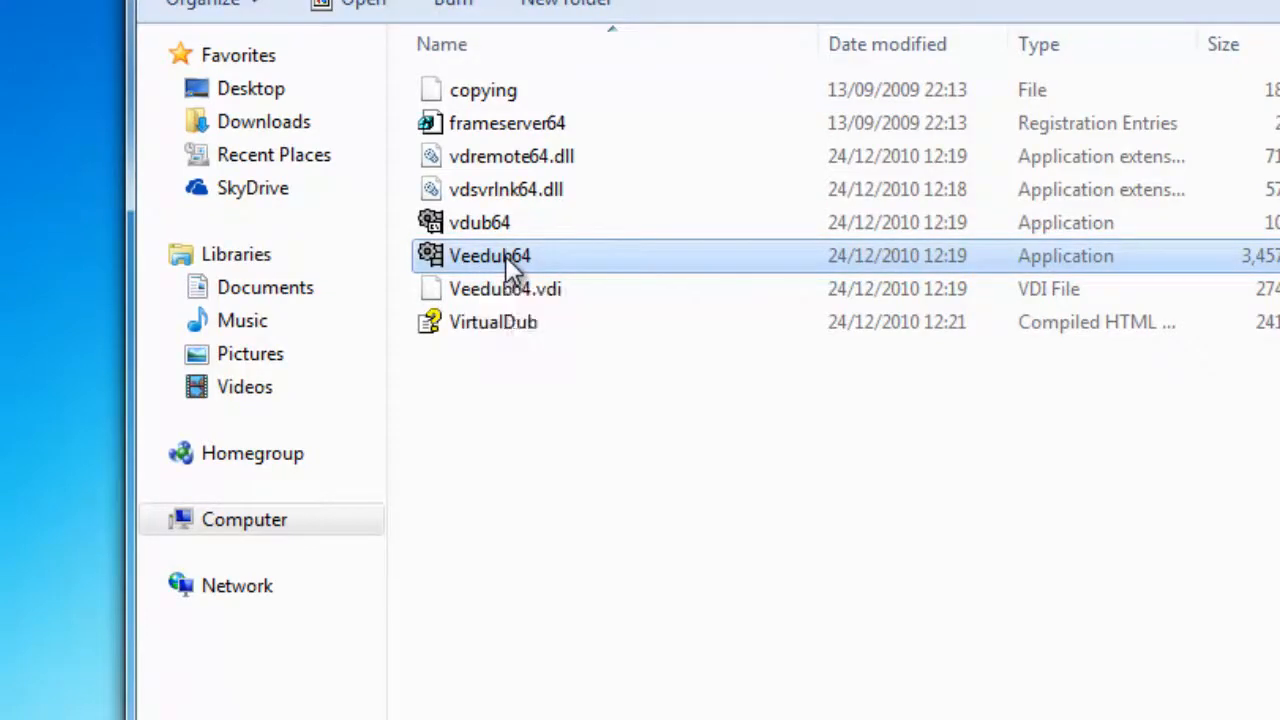
right_click(510, 266)
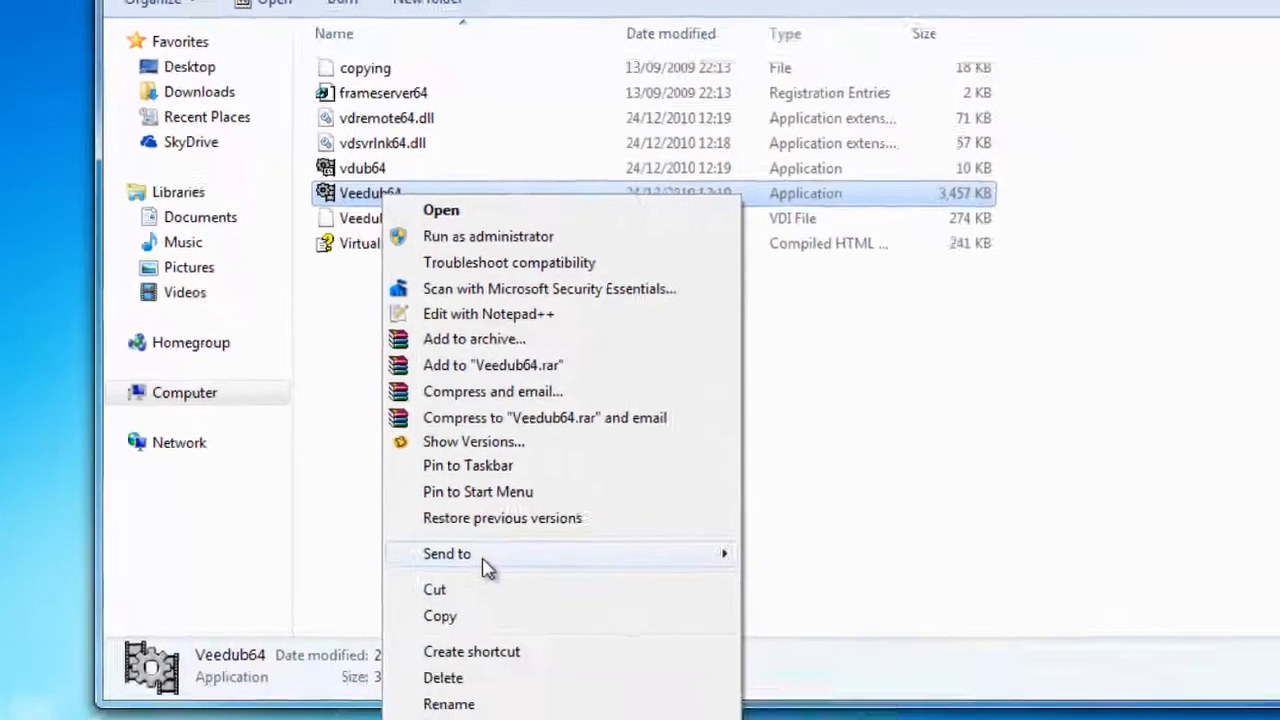
mouse_move(471, 517)
click(765, 537)
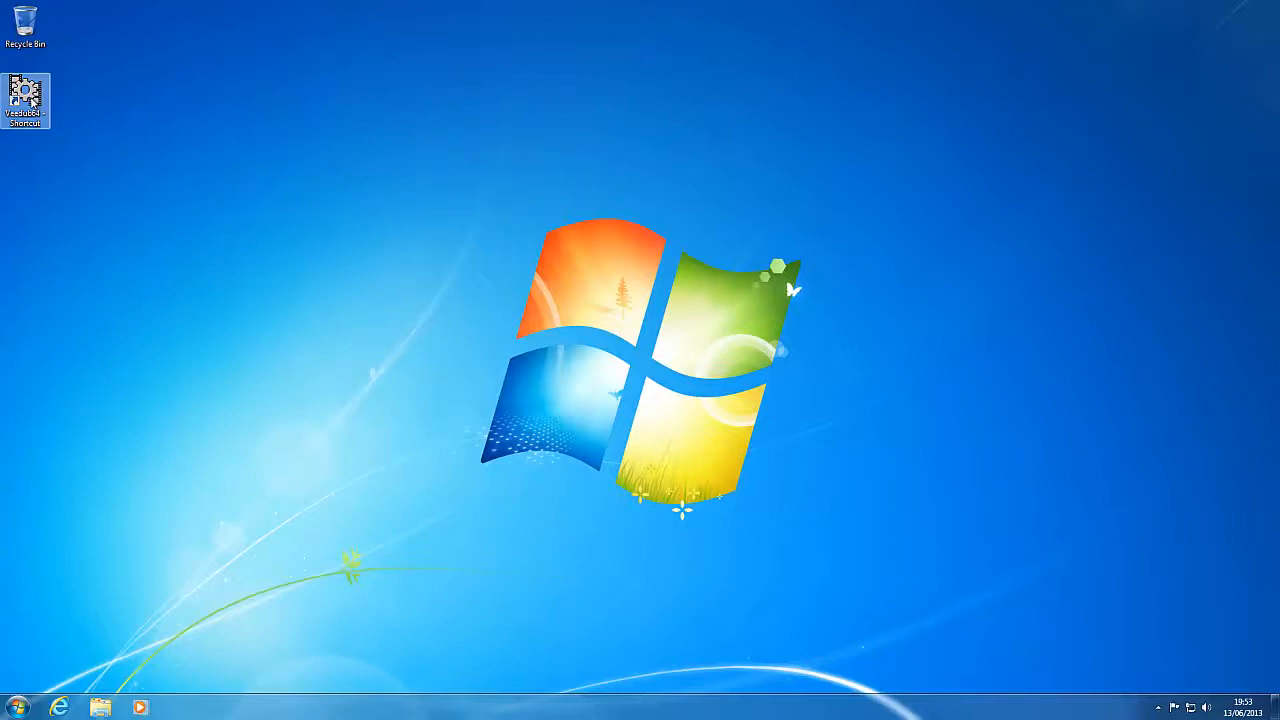
drag(33, 97, 172, 105)
Launch VirtualDub from its desktop shortcut and switch it to AVI capture mode.
double_click(177, 98)
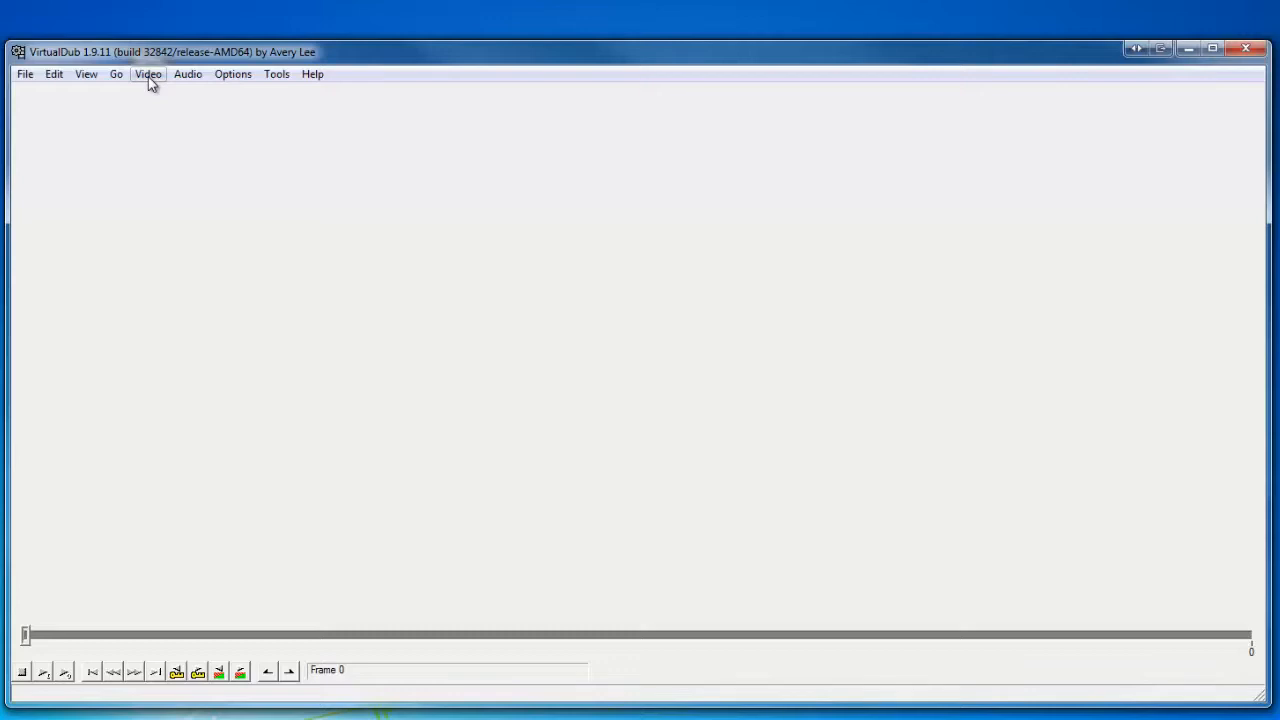
click(25, 76)
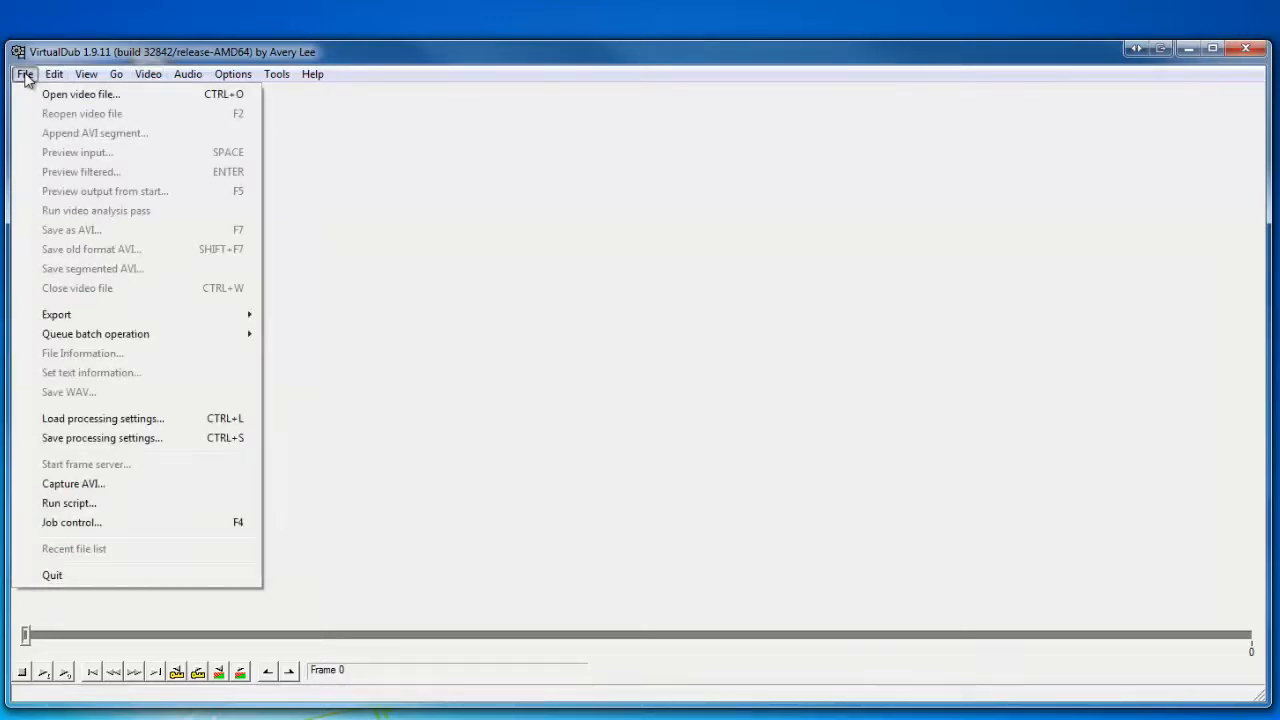
click(72, 484)
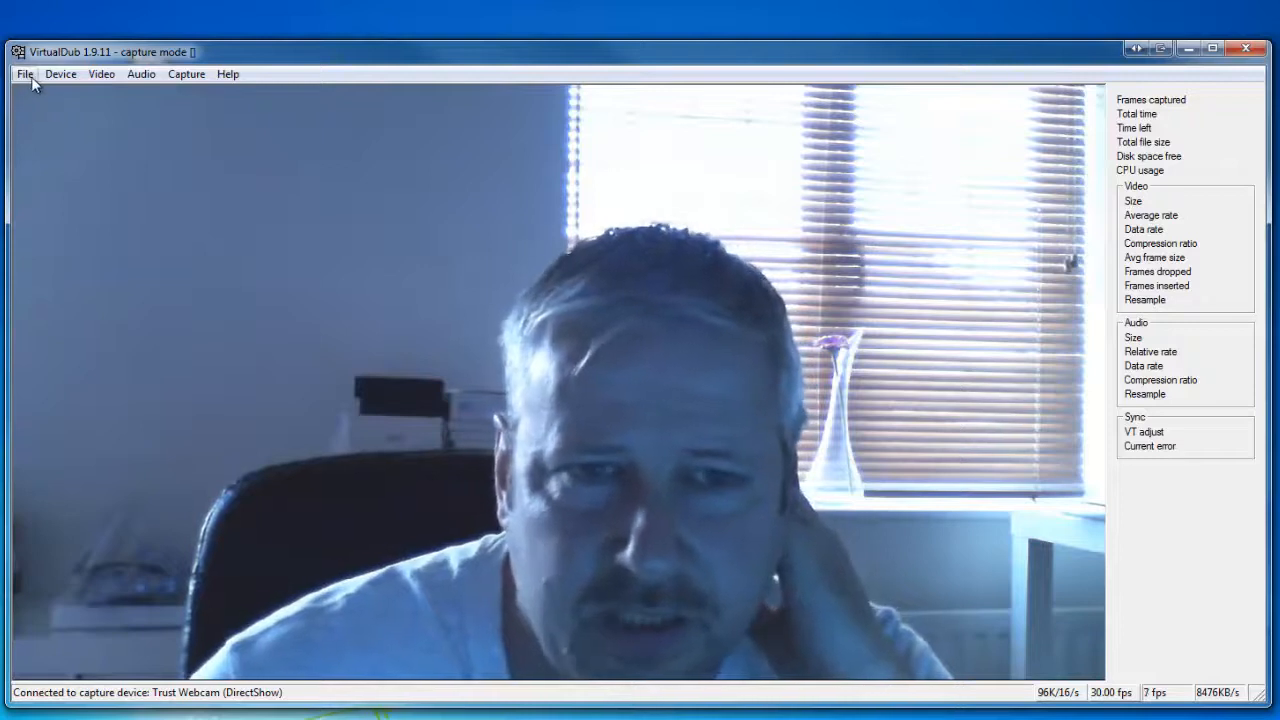
Check which capture device is selected and set the video display mode to Preview.
click(60, 76)
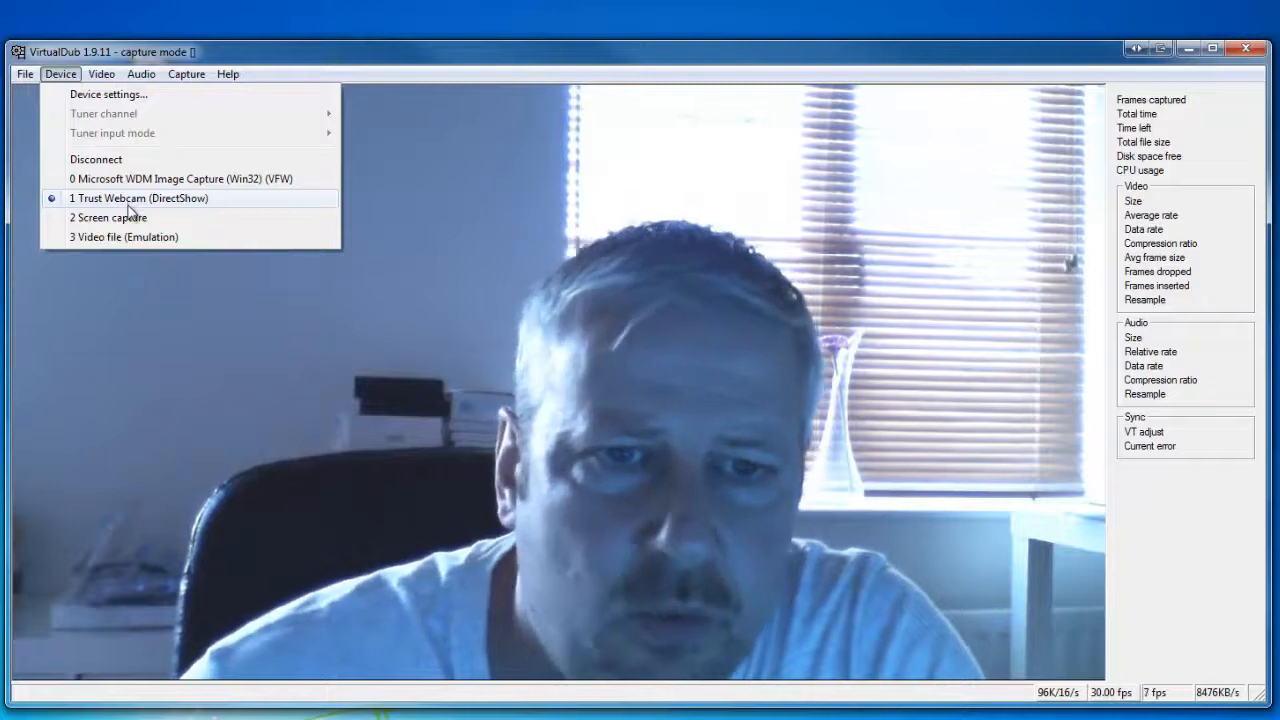
mouse_move(99, 80)
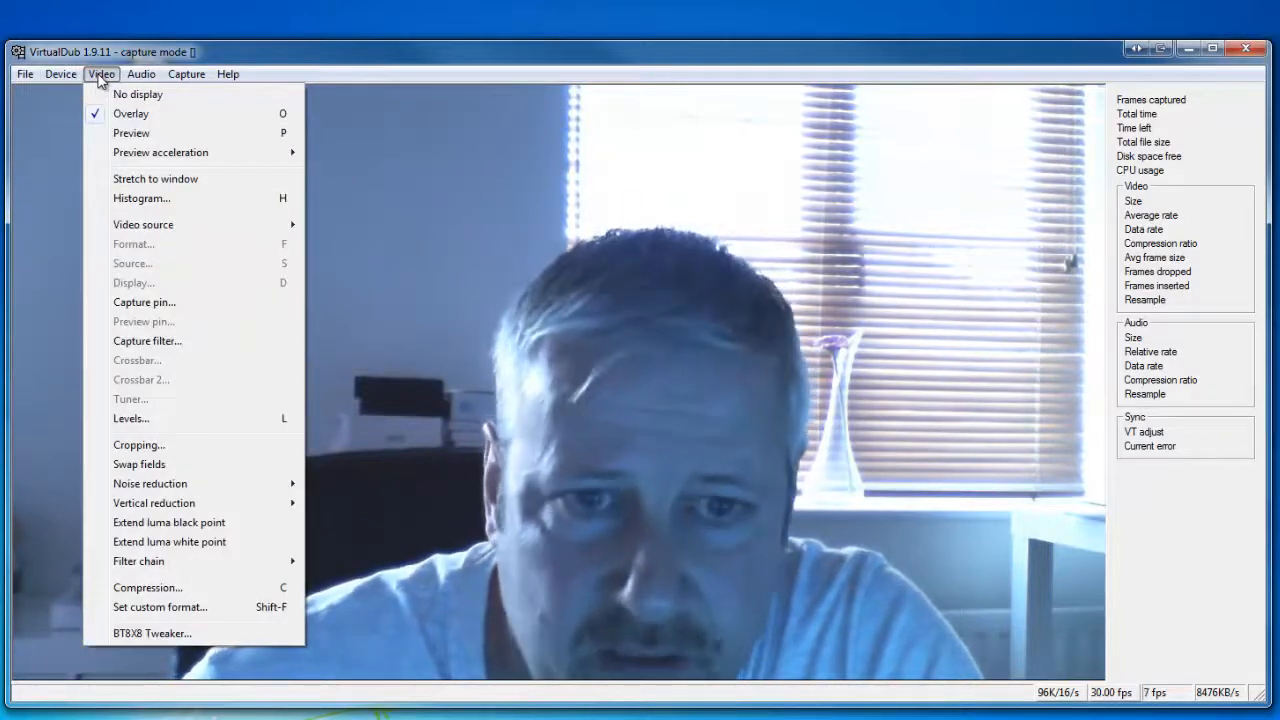
click(130, 137)
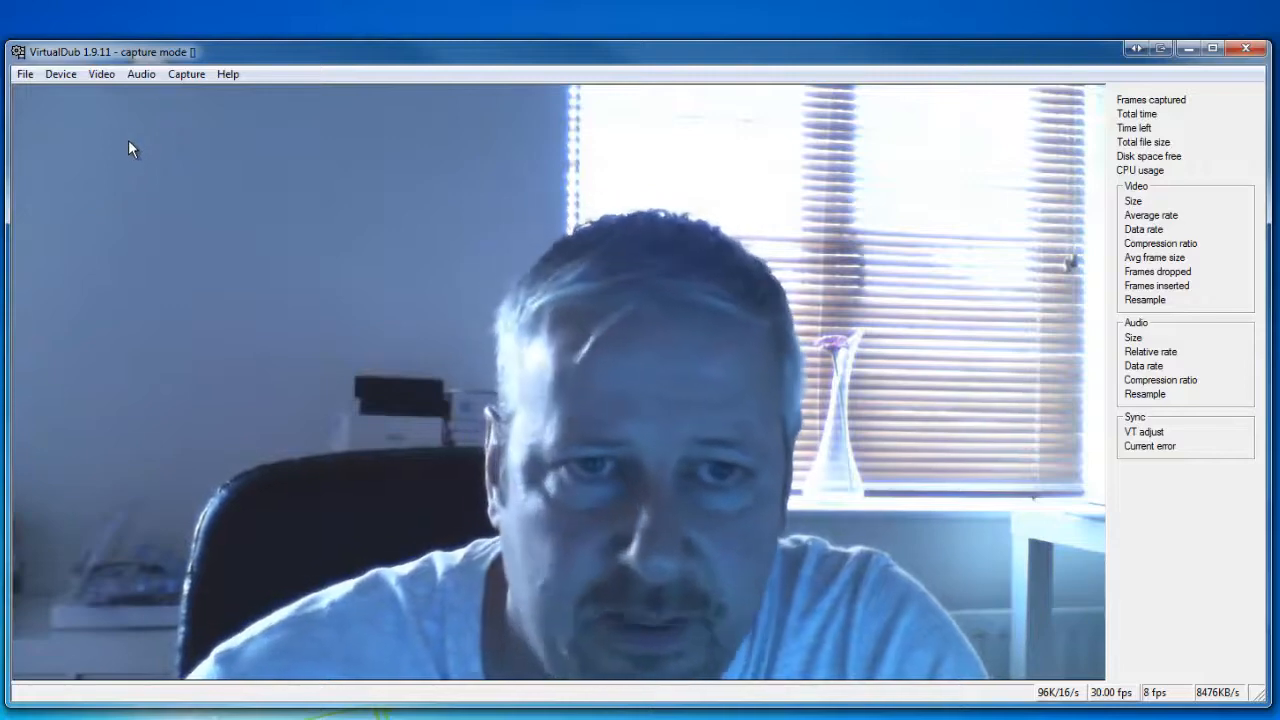
Set the capture pin's stream format to MJPG compression with a 1280 x 720 output size and apply it.
click(101, 76)
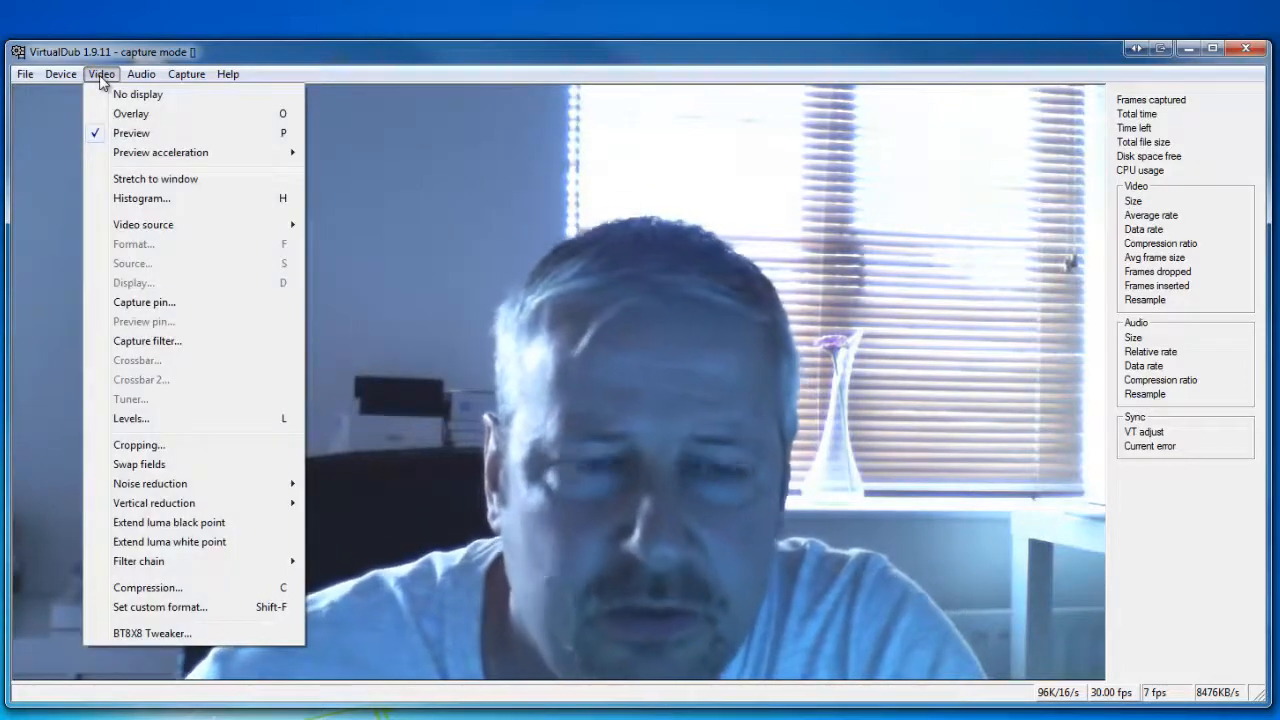
click(138, 303)
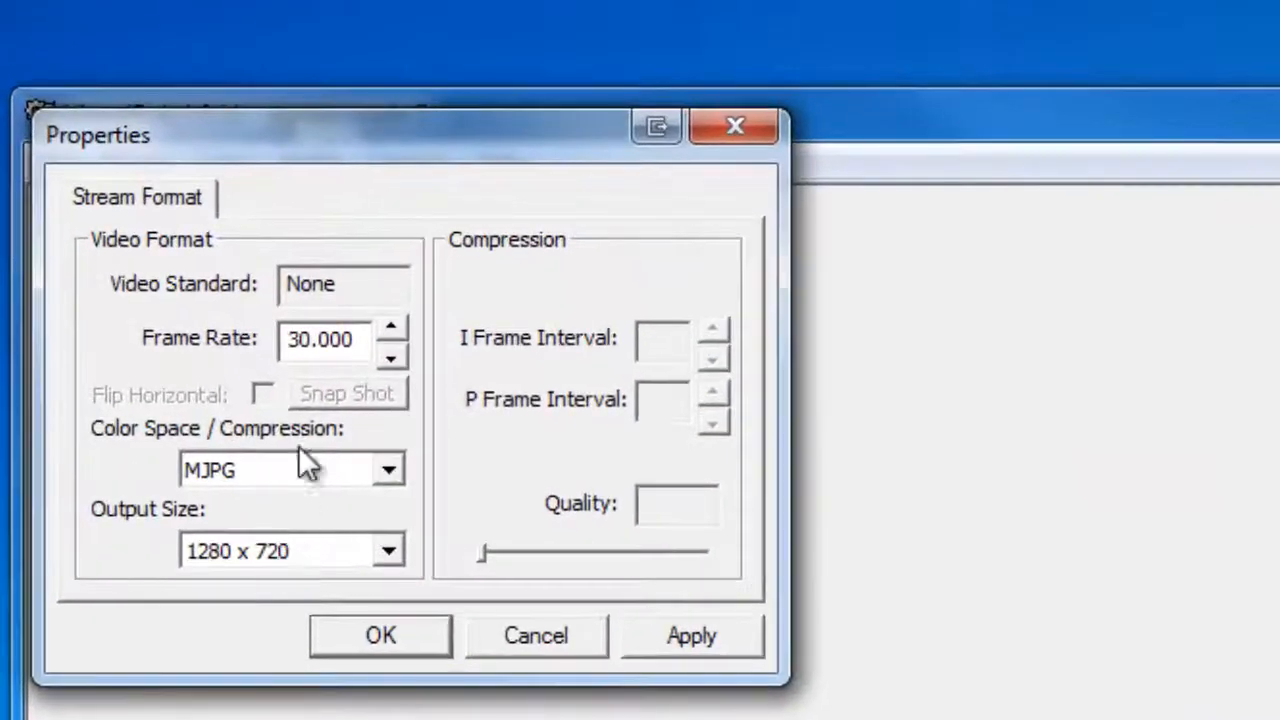
click(389, 468)
click(389, 468)
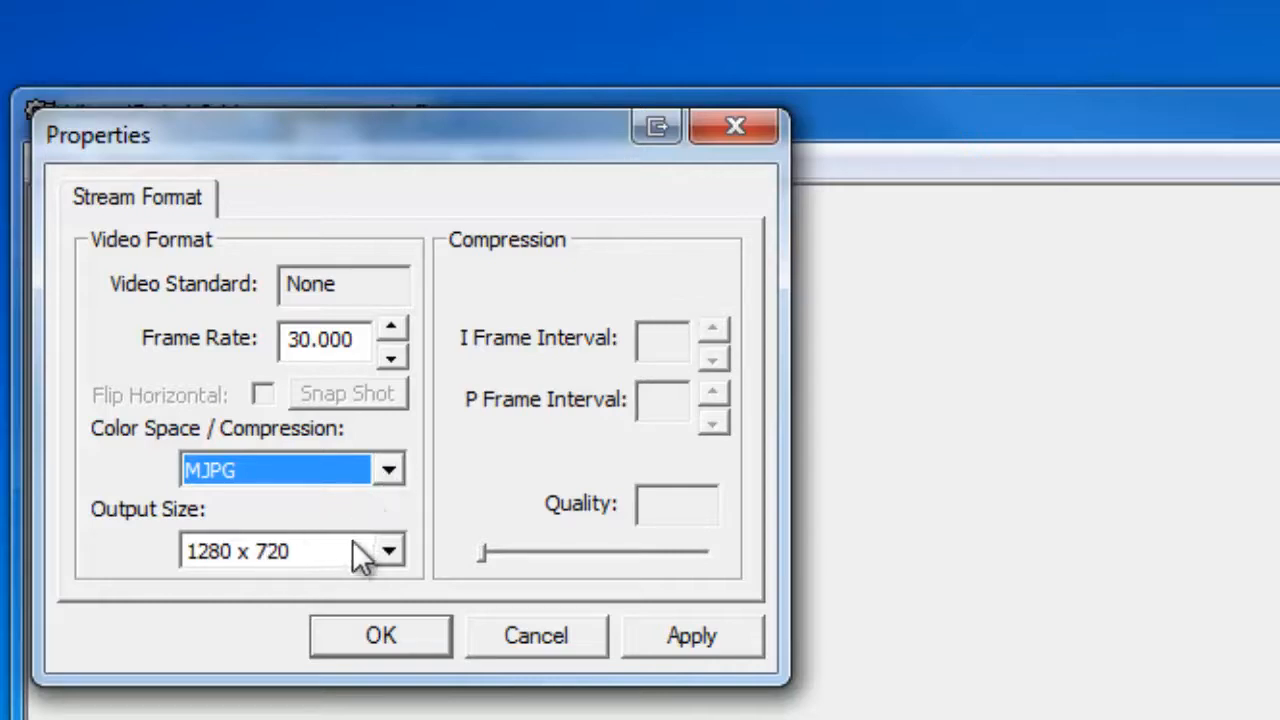
click(386, 551)
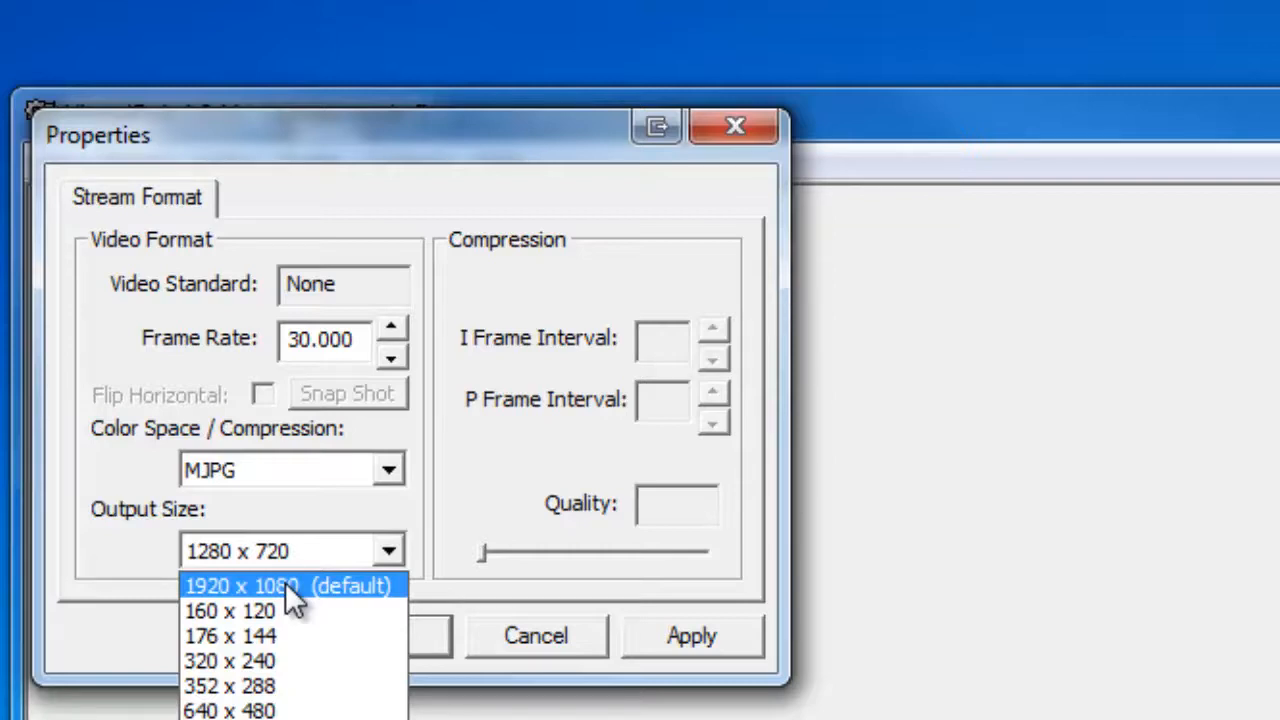
click(422, 512)
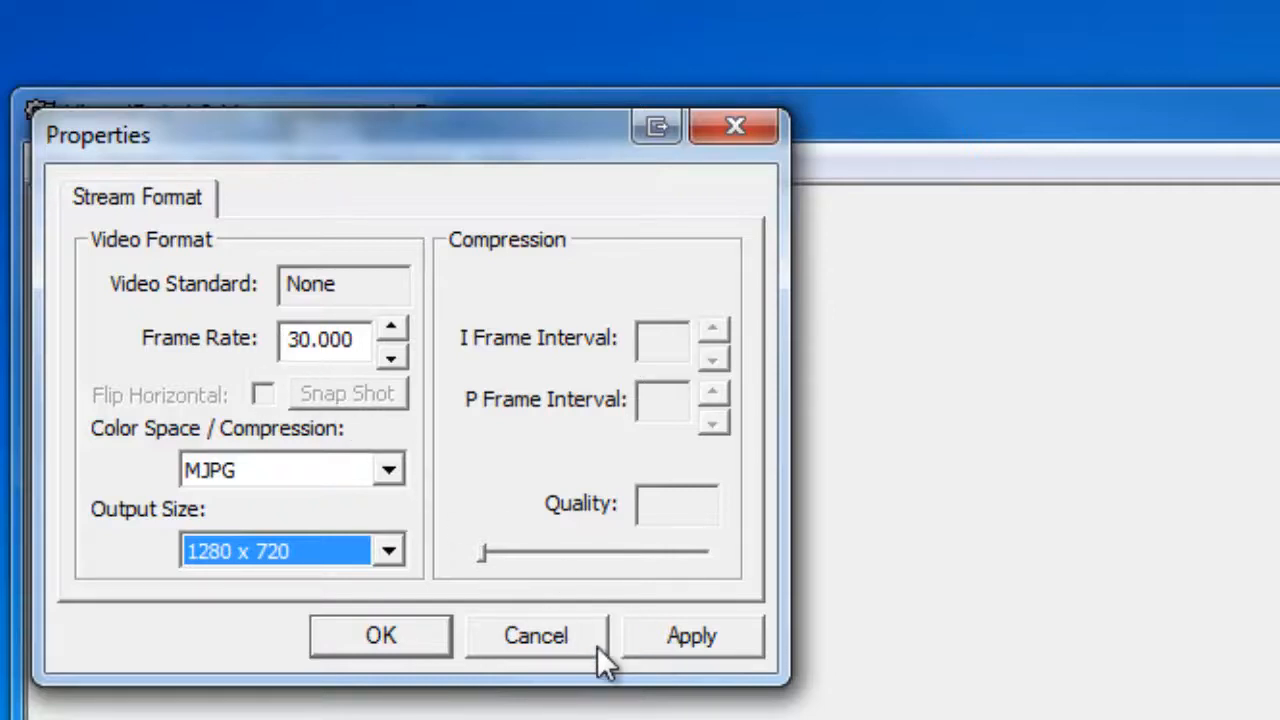
click(691, 638)
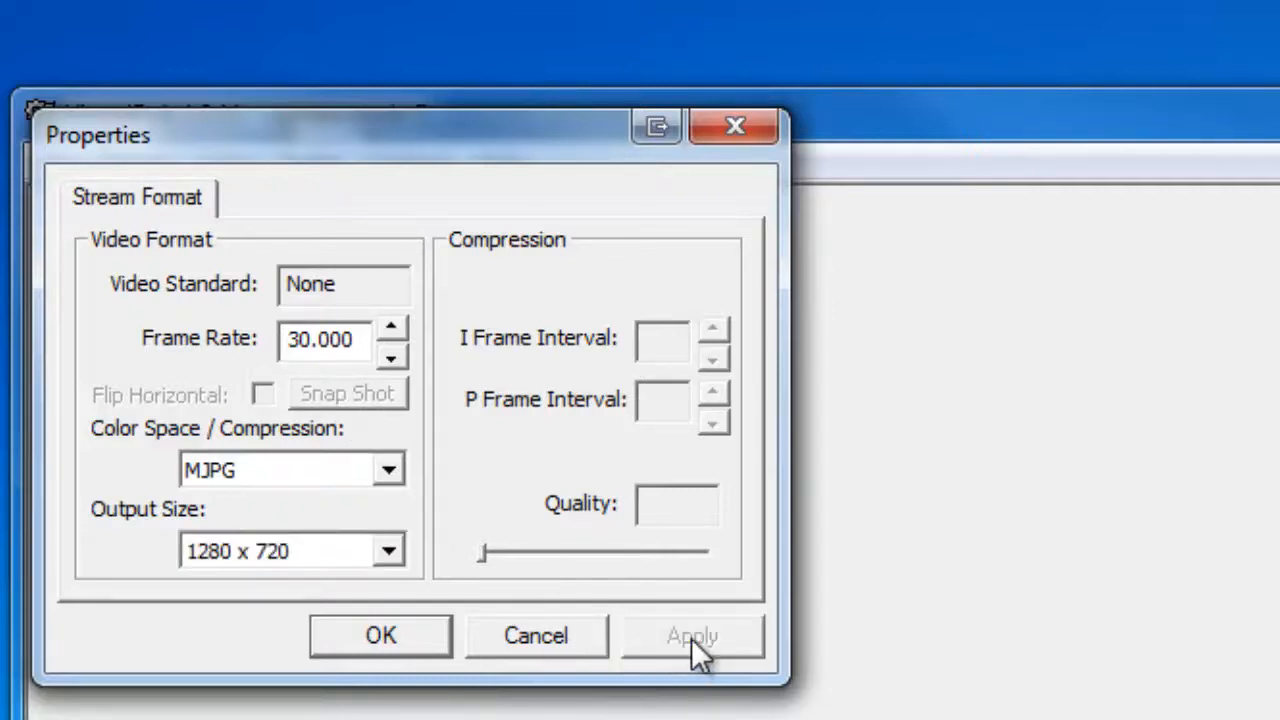
click(328, 652)
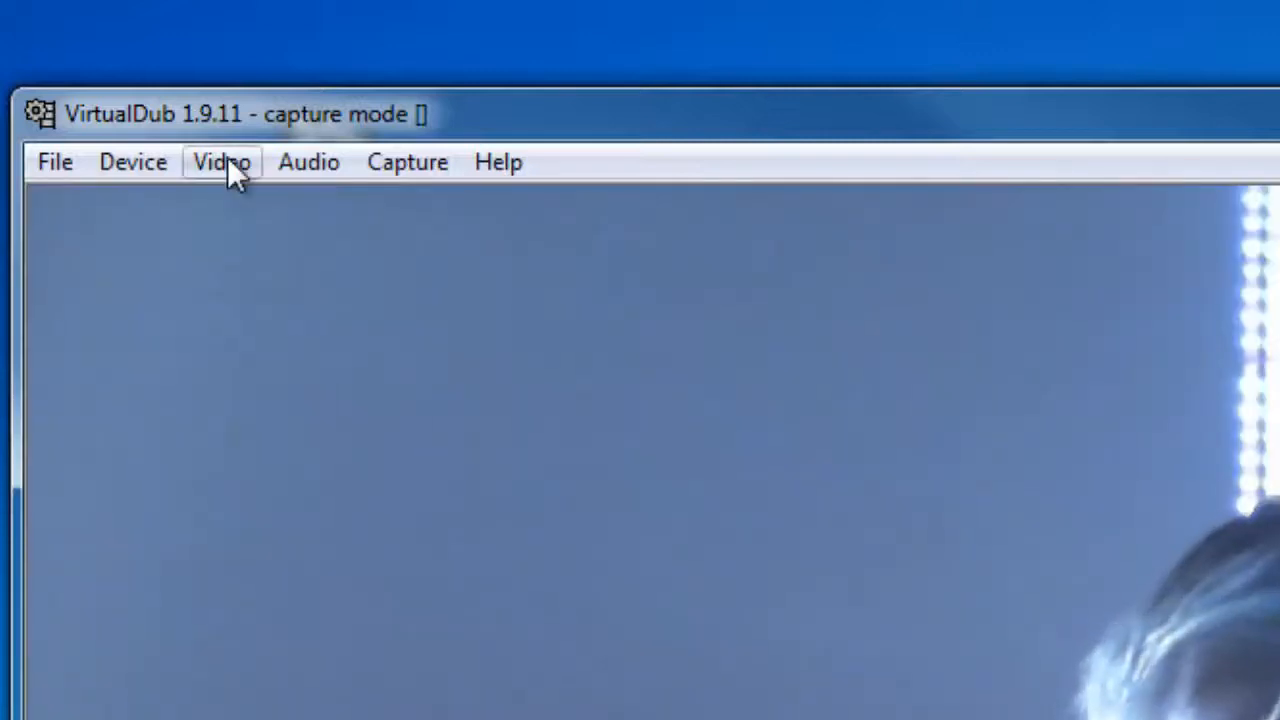
Review the webcam's image adjustment and camera control settings in the capture filter properties.
click(224, 162)
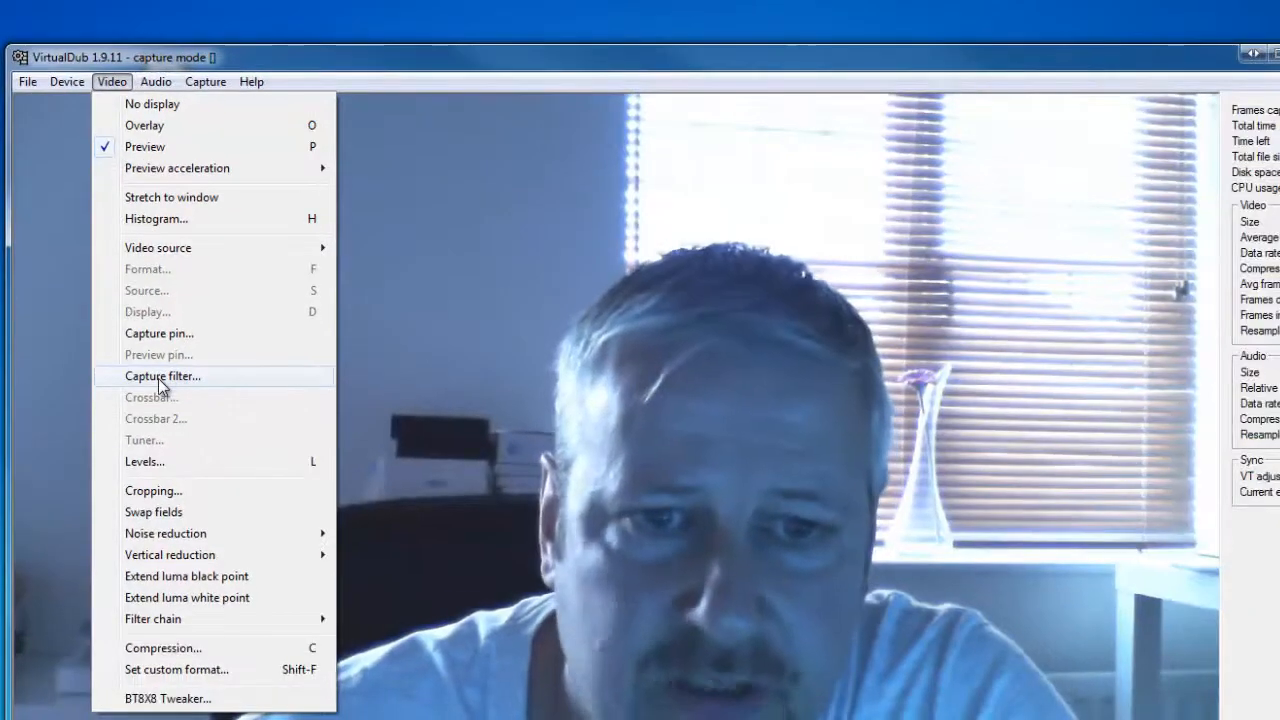
click(300, 709)
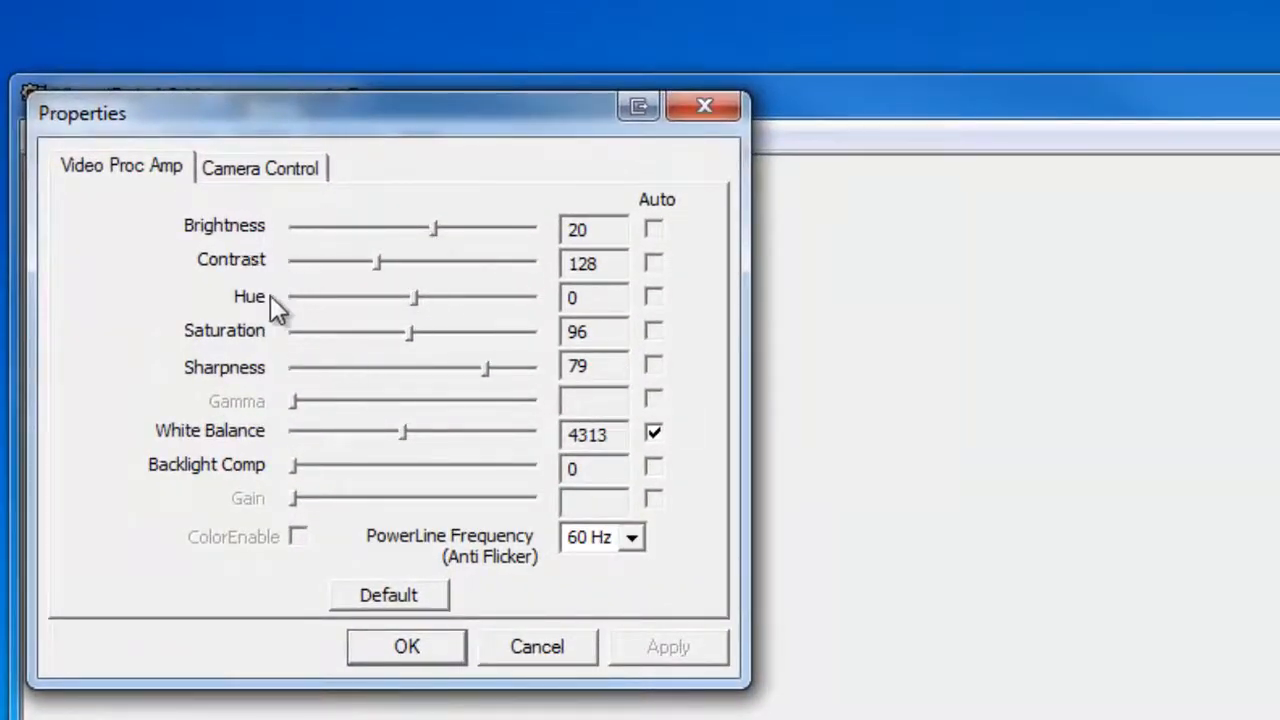
click(246, 170)
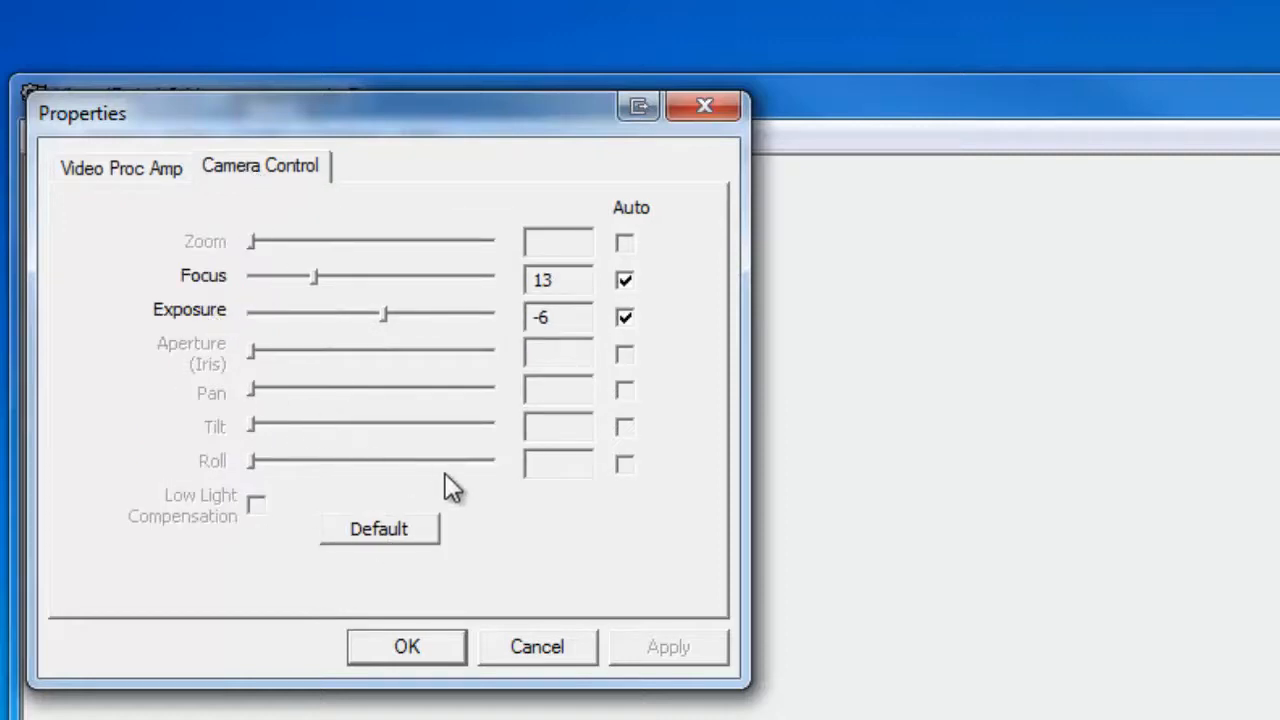
click(134, 172)
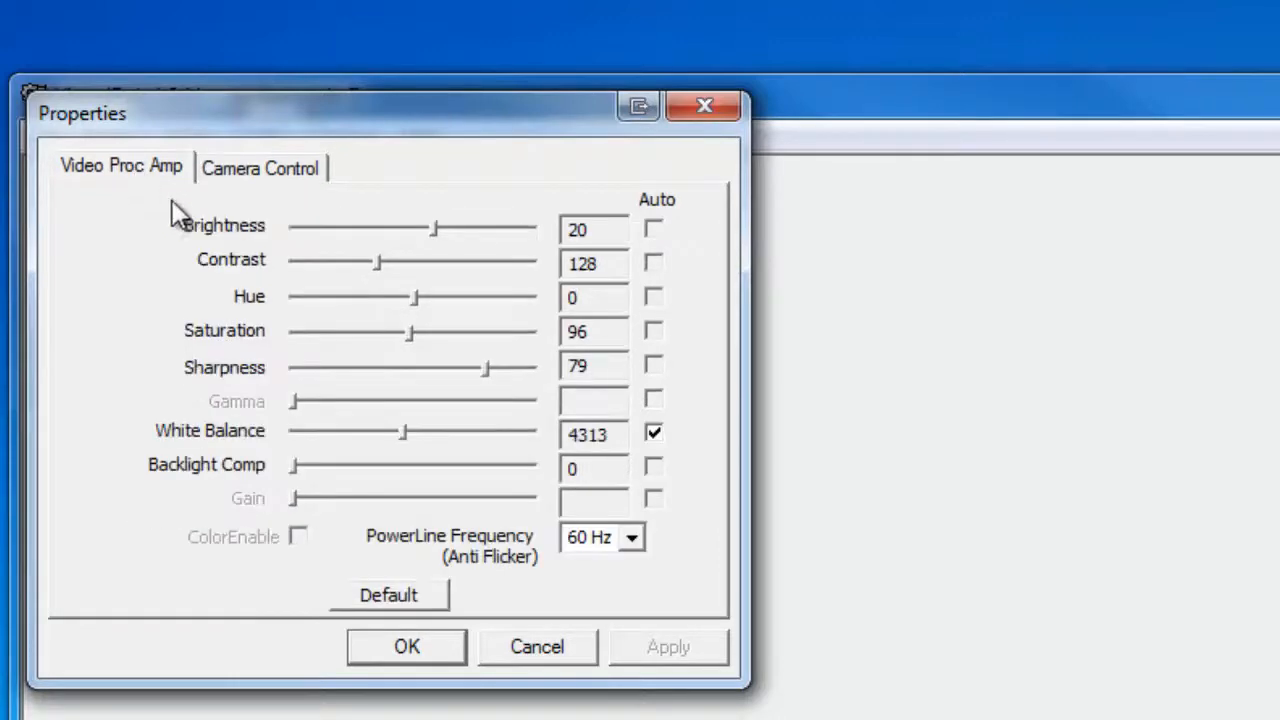
click(408, 646)
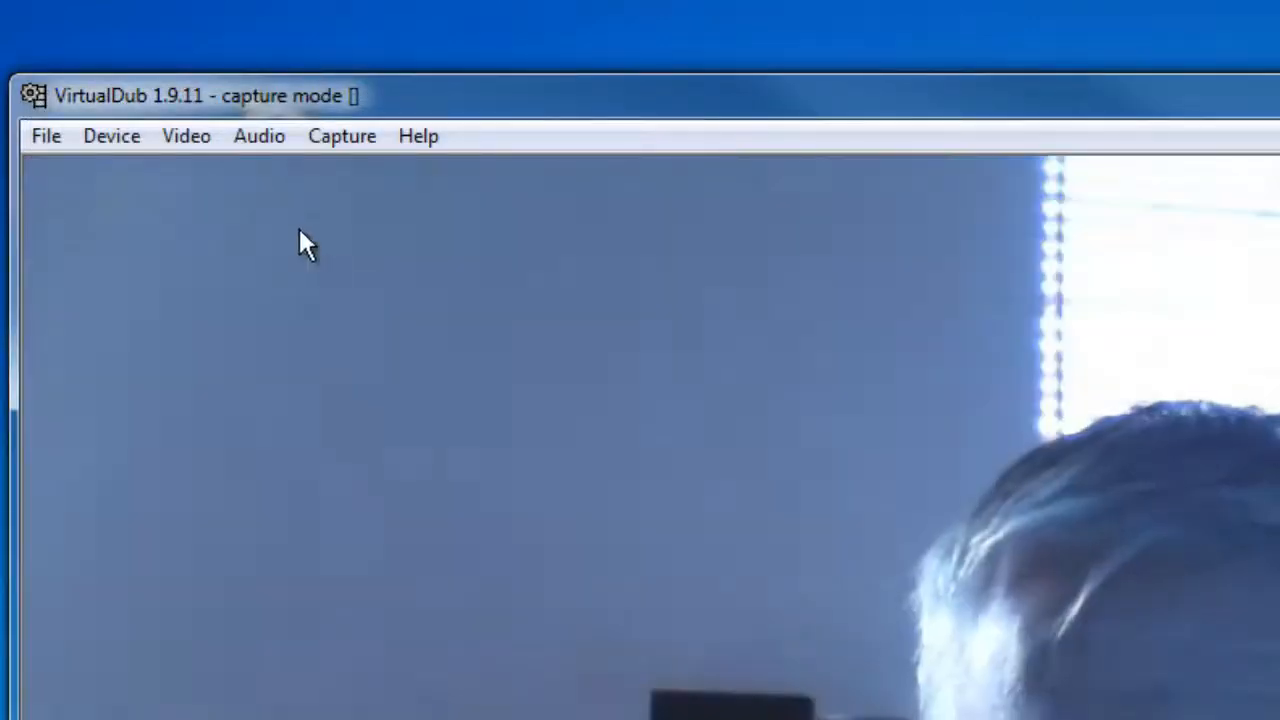
Confirm No recompression (MJPG) as the video compression for the capture.
click(182, 130)
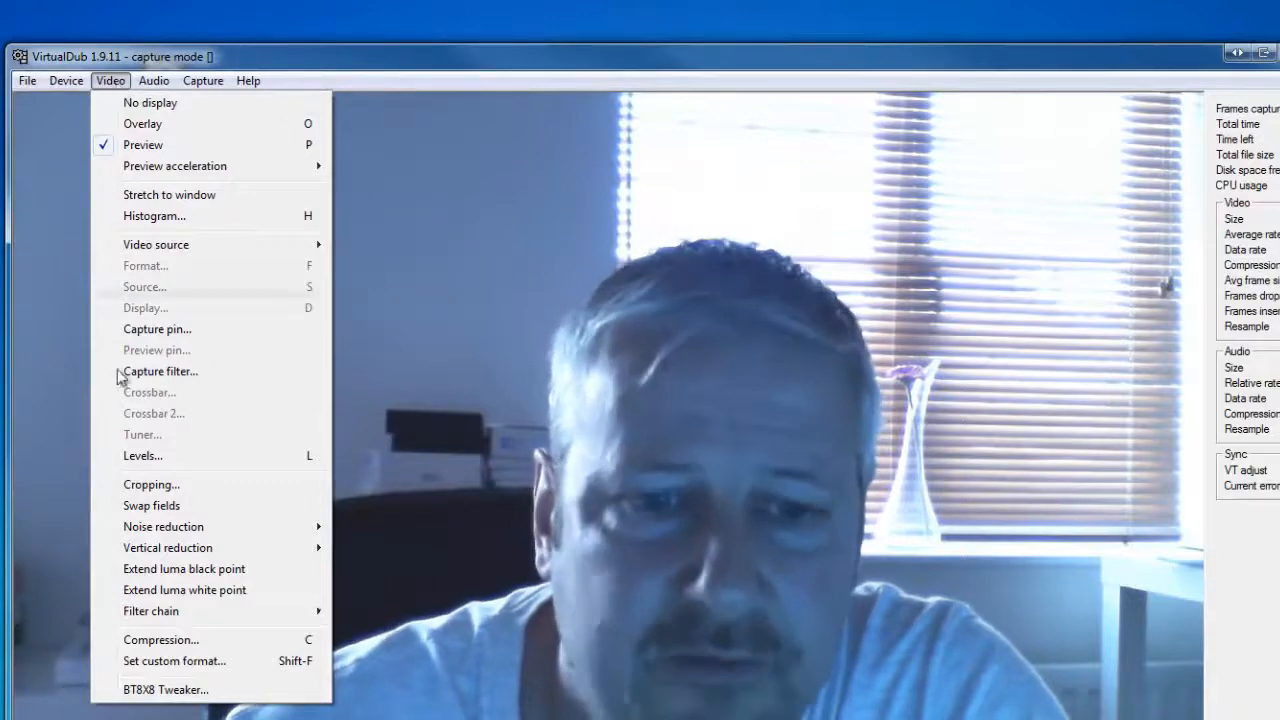
click(172, 641)
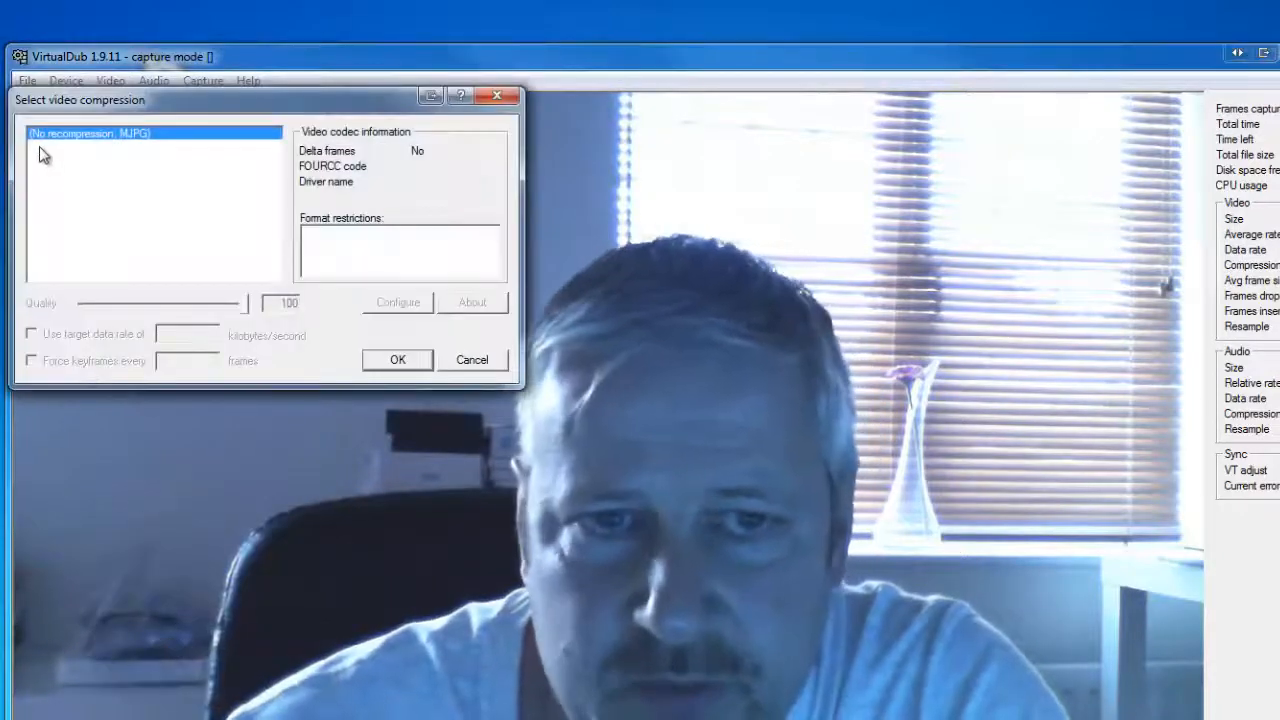
click(394, 361)
Confirm No compression (PCM) as the audio compression for the capture.
click(155, 80)
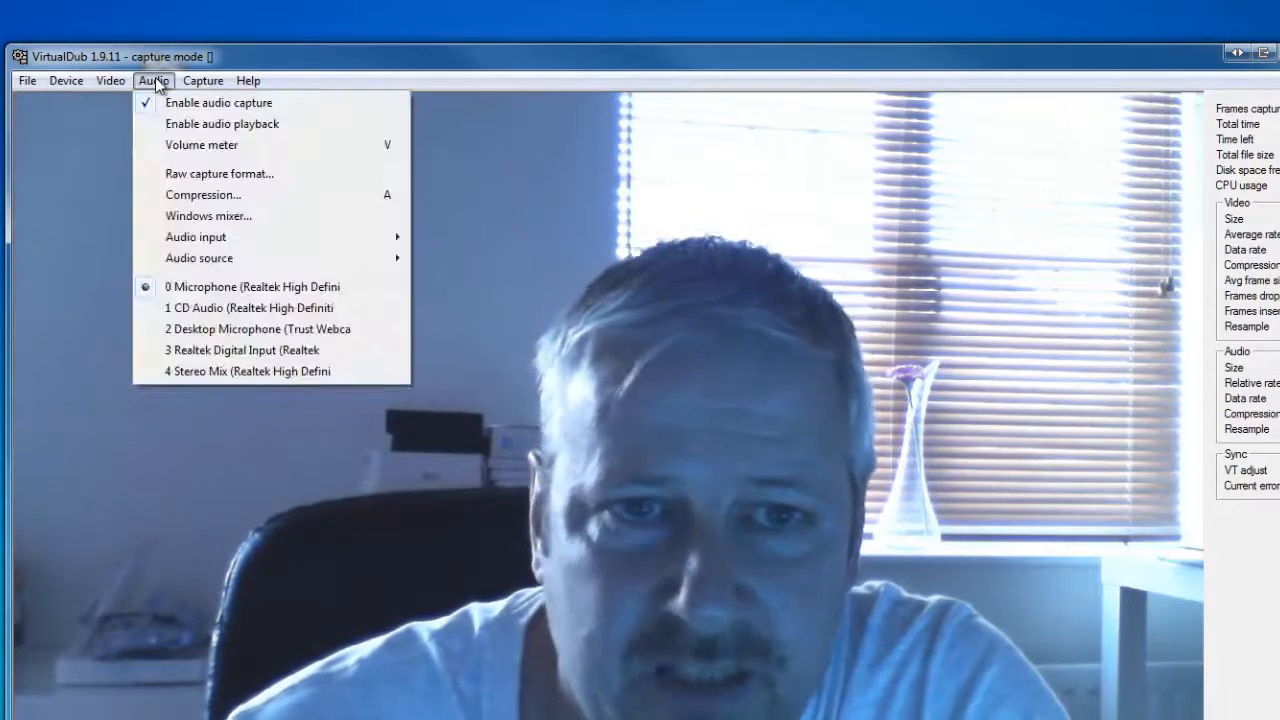
click(203, 195)
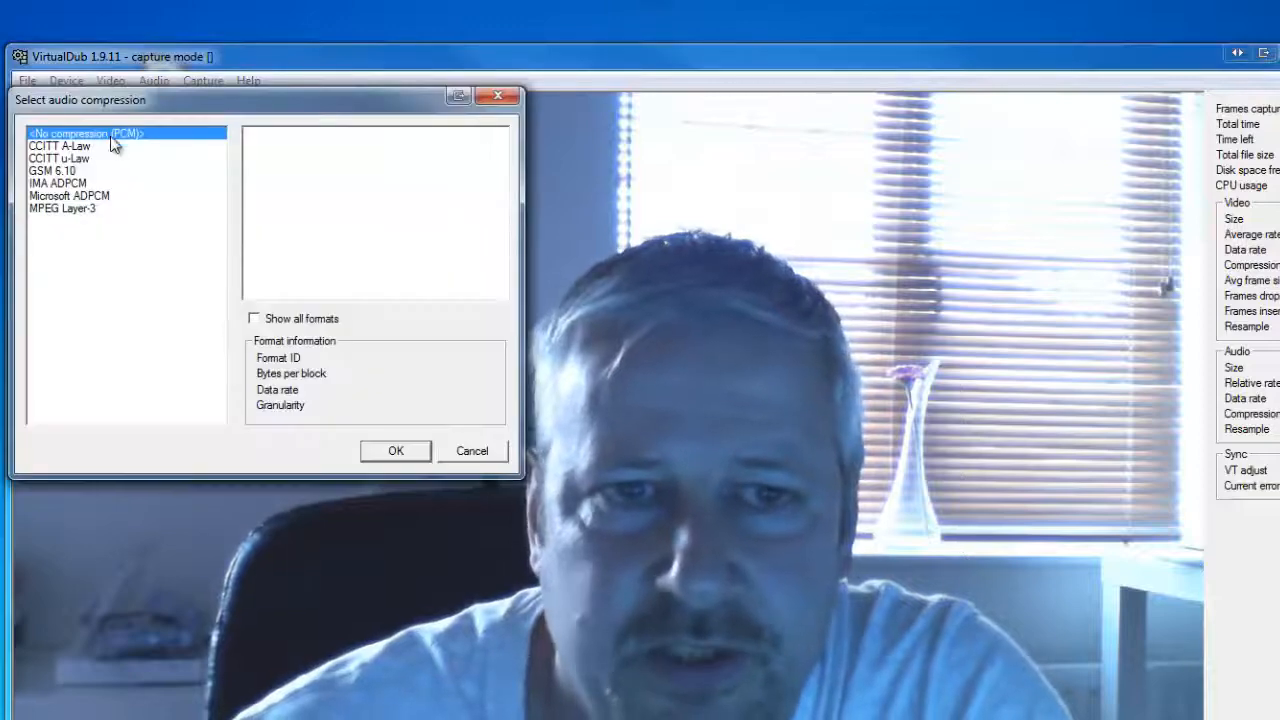
click(393, 453)
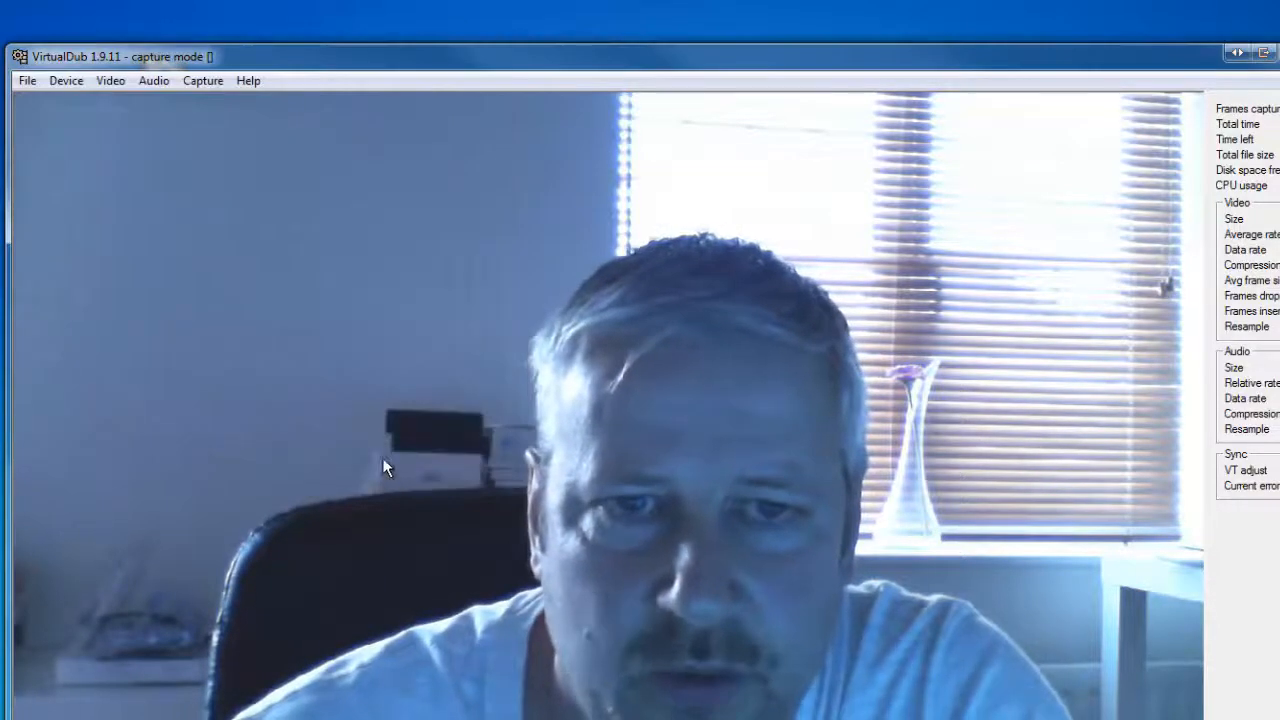
Configure the capture timing with the resync mode "Do not resync between audio and video streams".
click(153, 81)
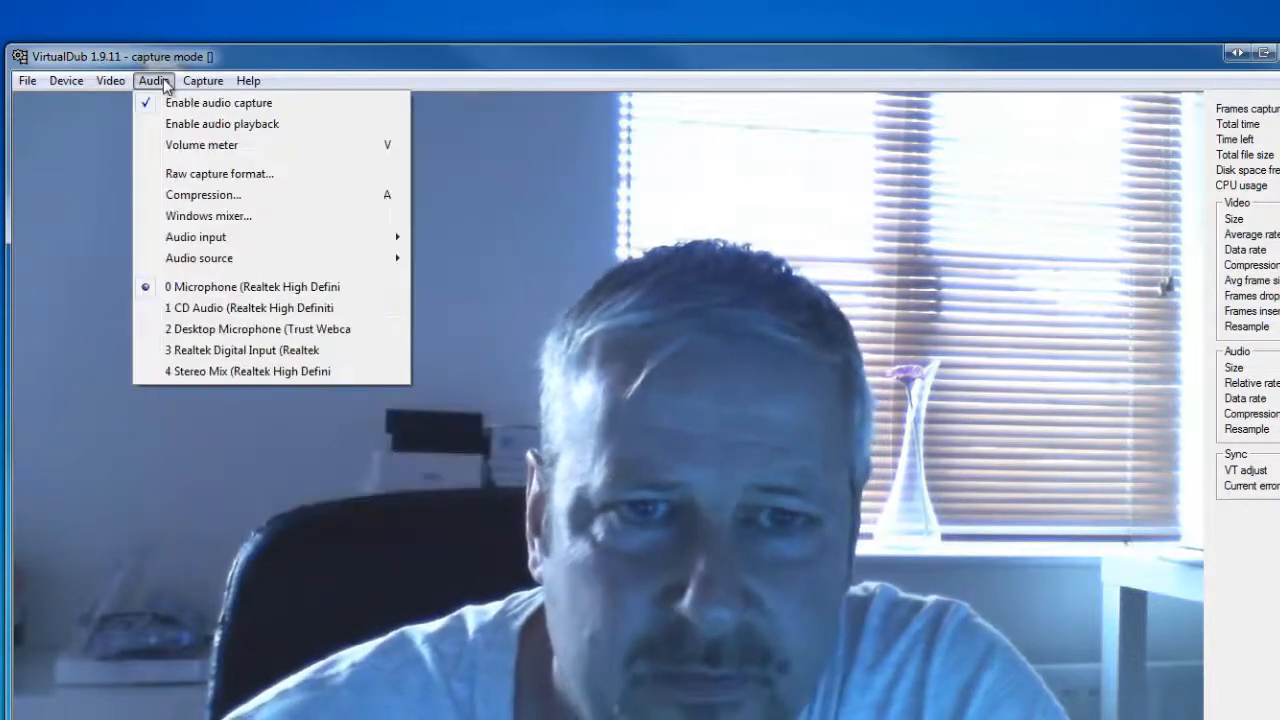
mouse_move(203, 84)
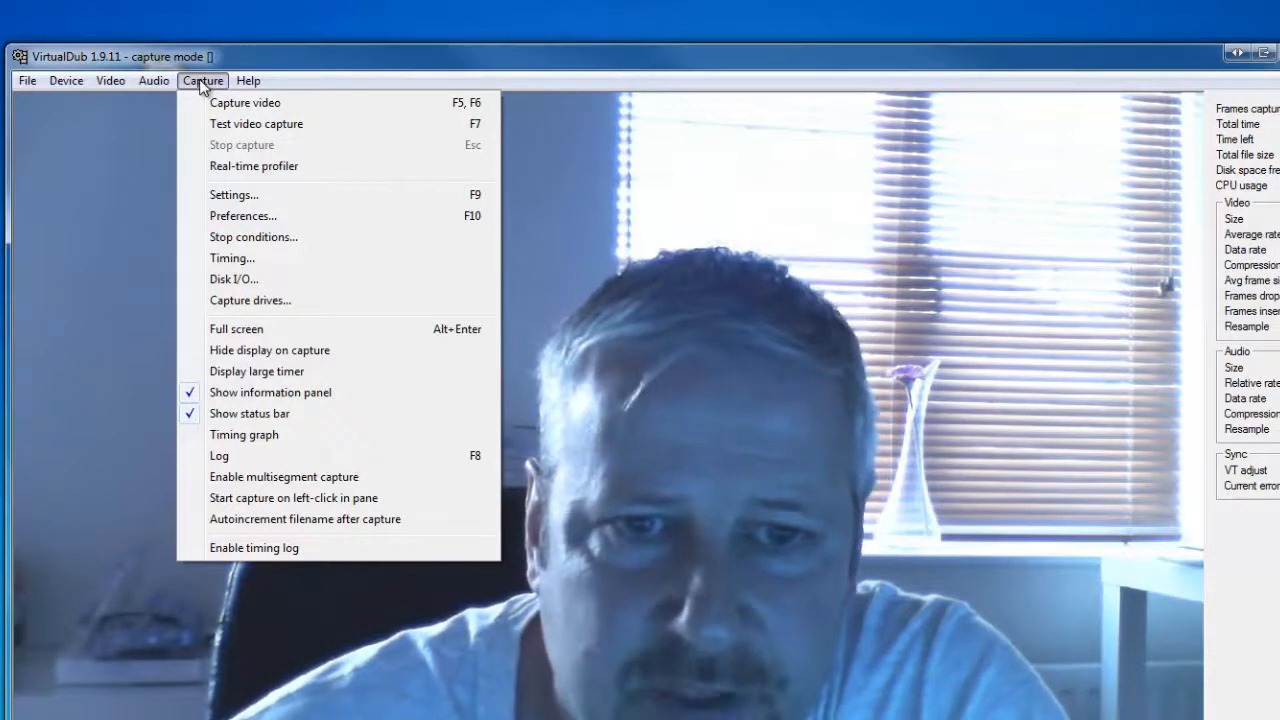
click(238, 258)
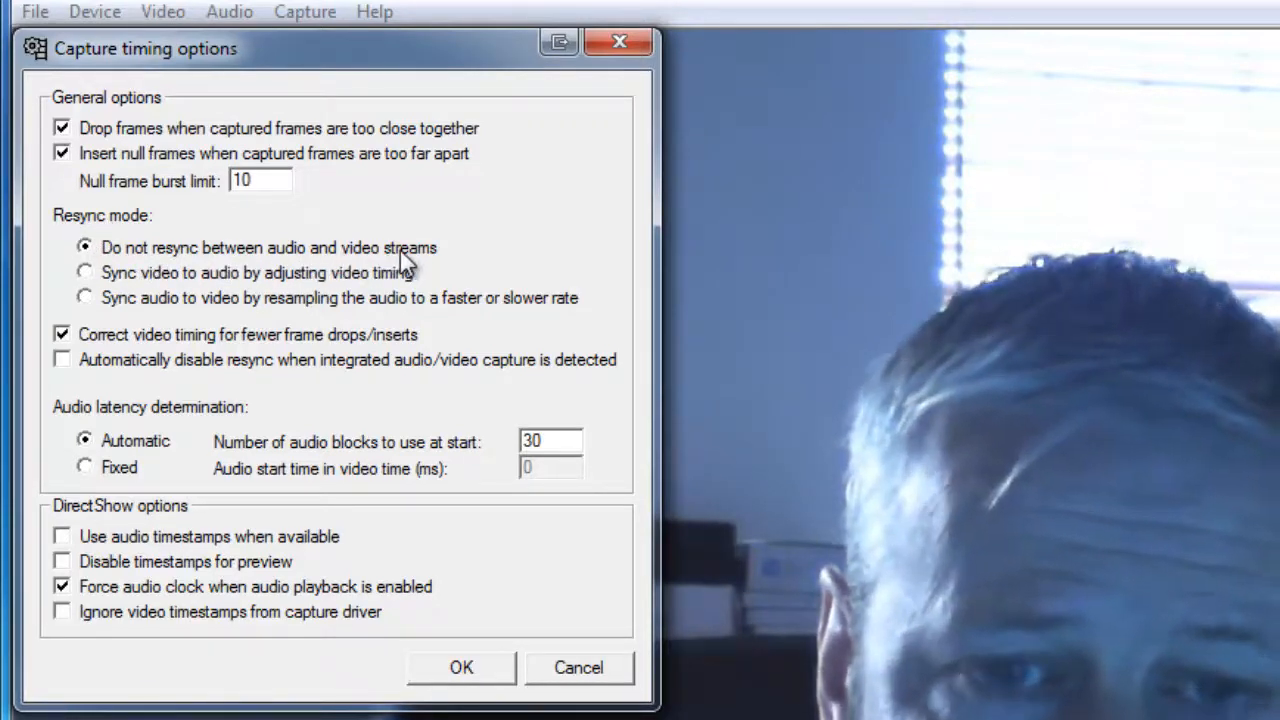
click(462, 668)
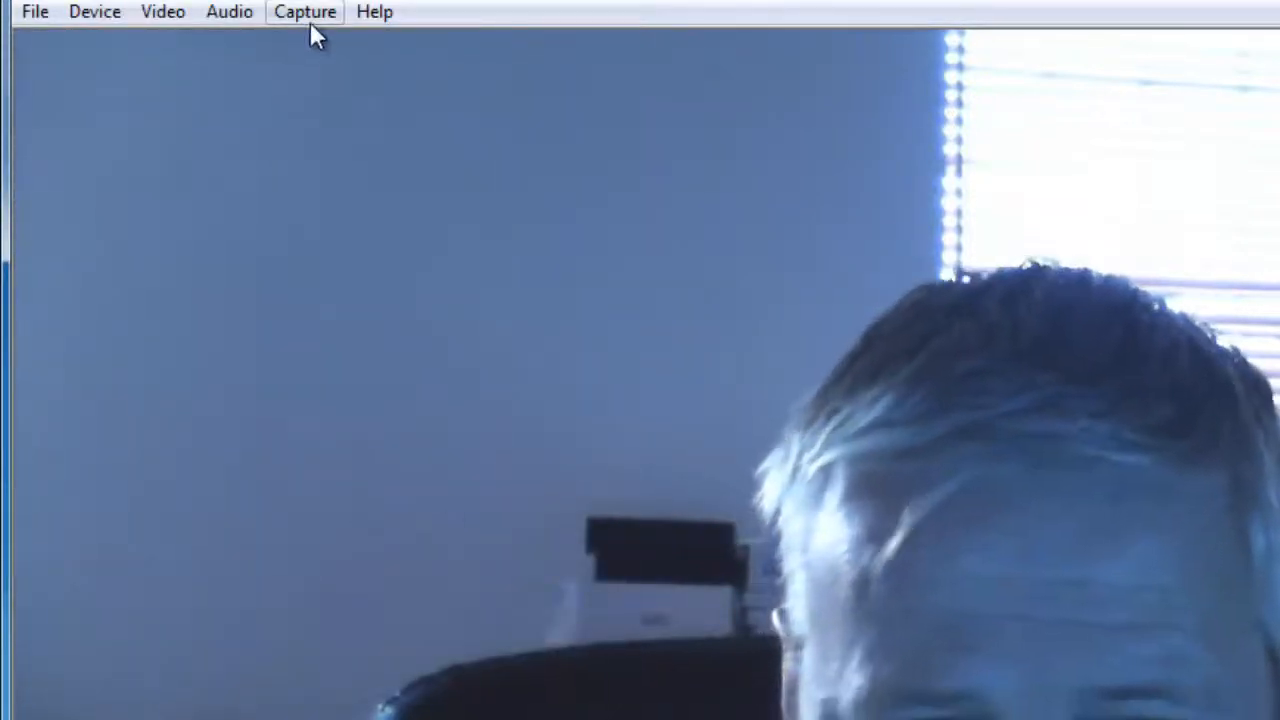
Try to start capturing video from the webcam.
click(305, 14)
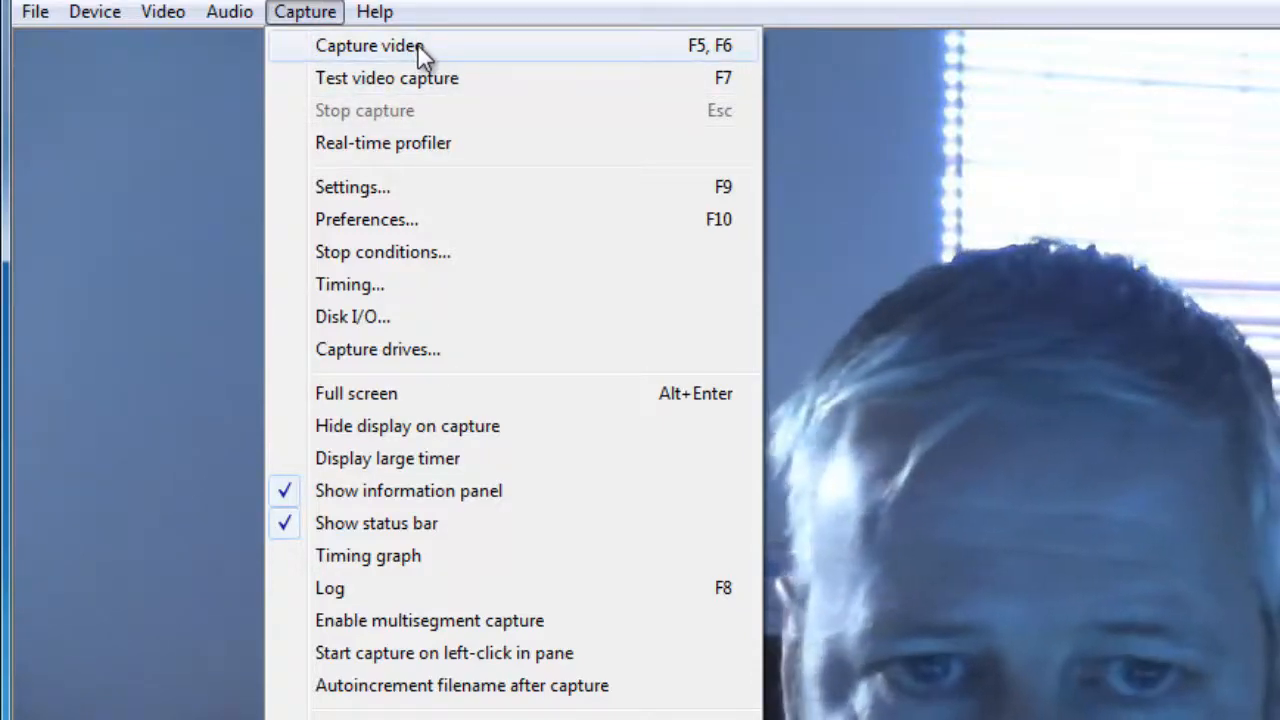
click(417, 46)
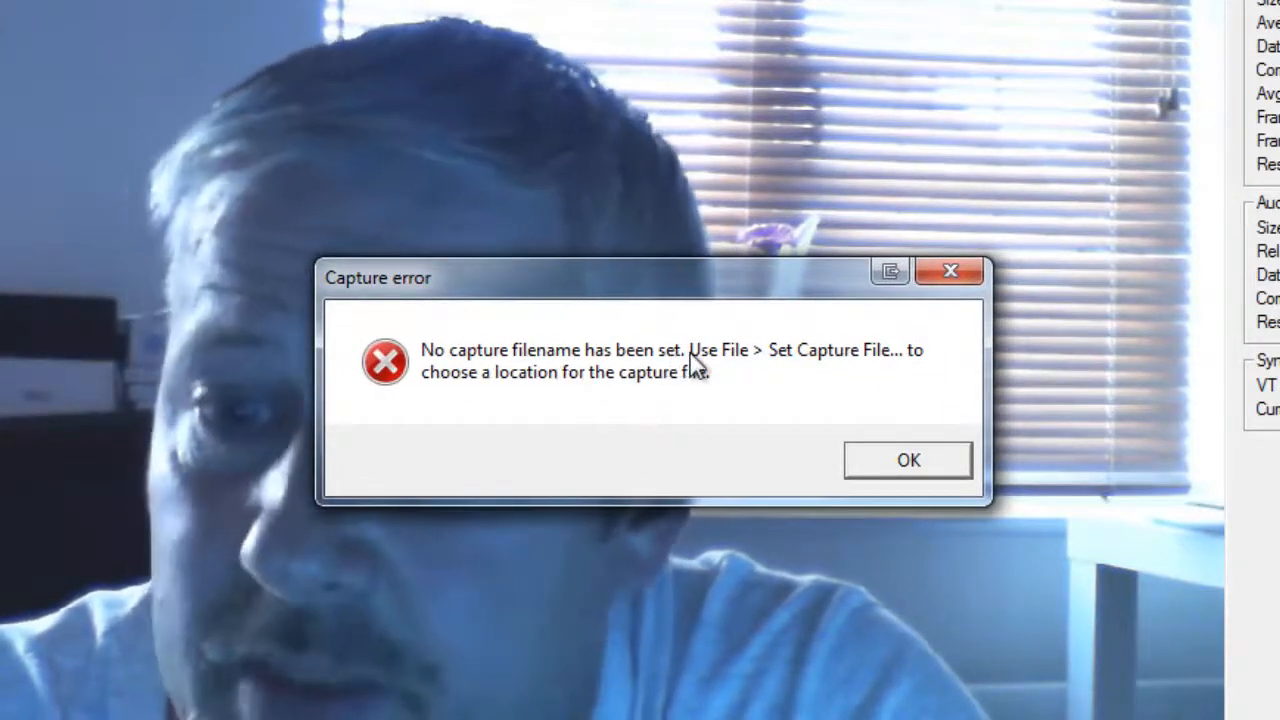
click(906, 463)
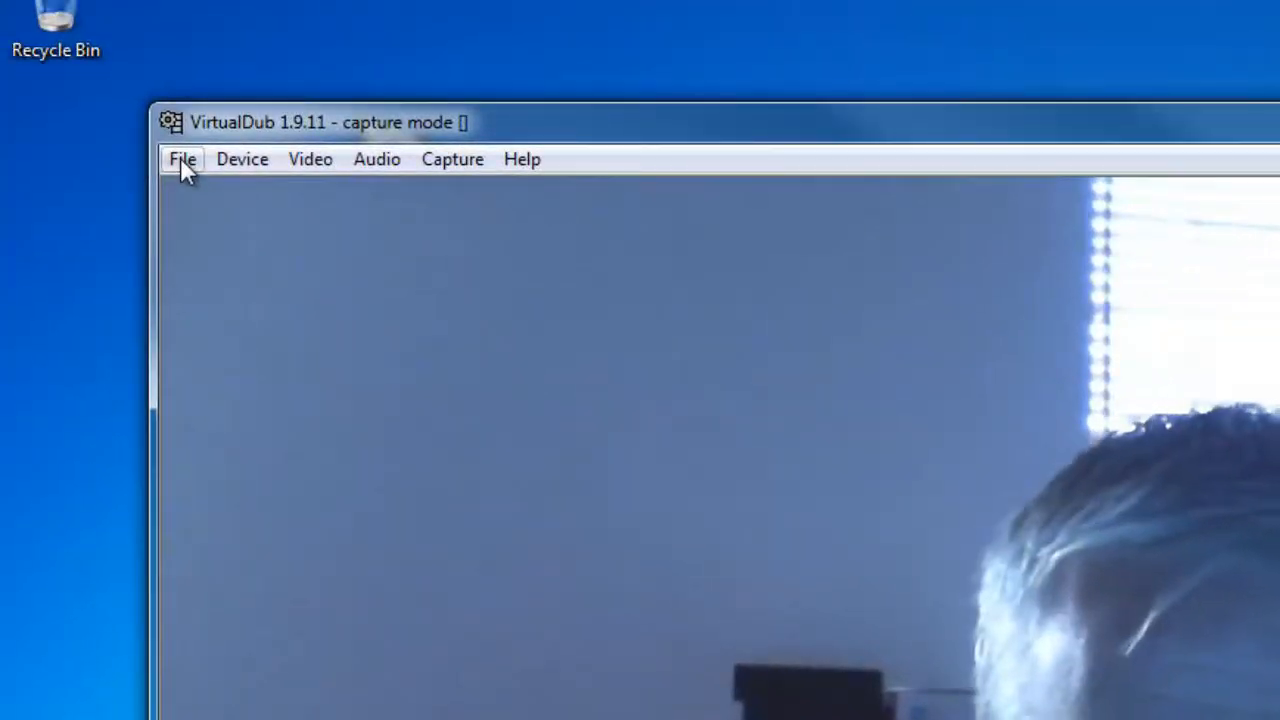
Set the capture file to test.mp4 on the Desktop, keeping the Audio-Video Interleave (*.avi) save type.
click(183, 162)
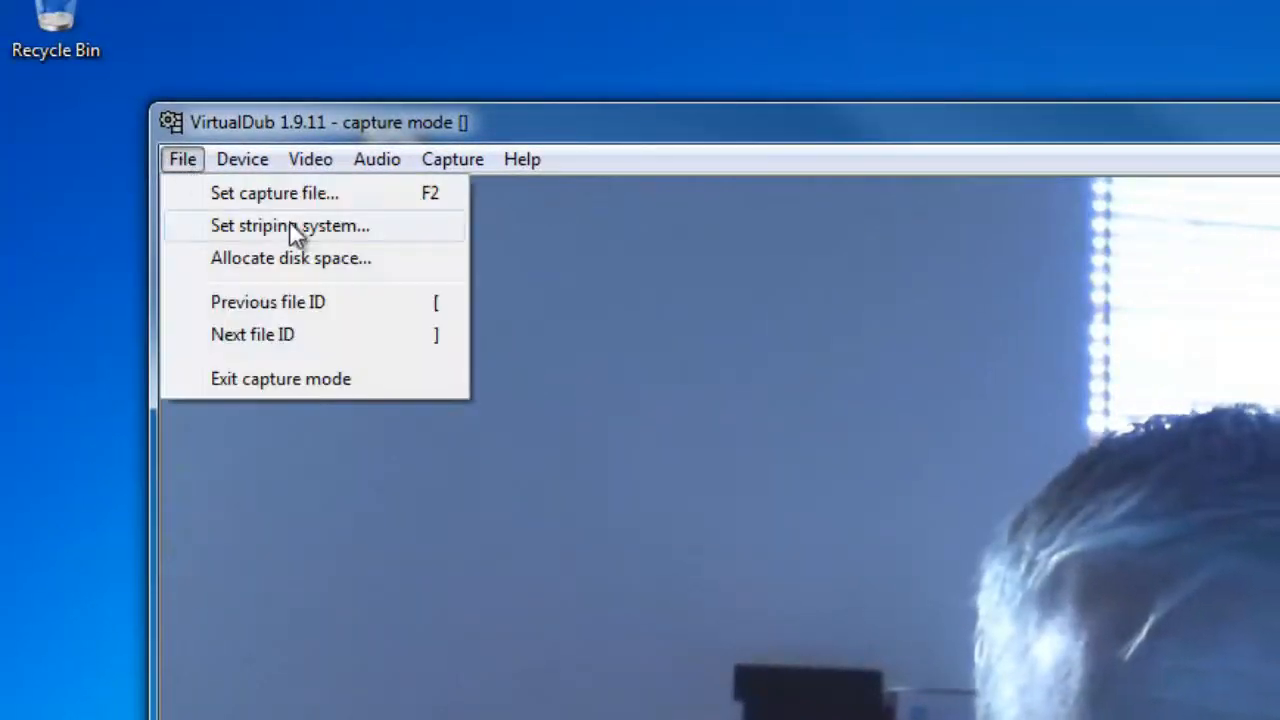
click(264, 198)
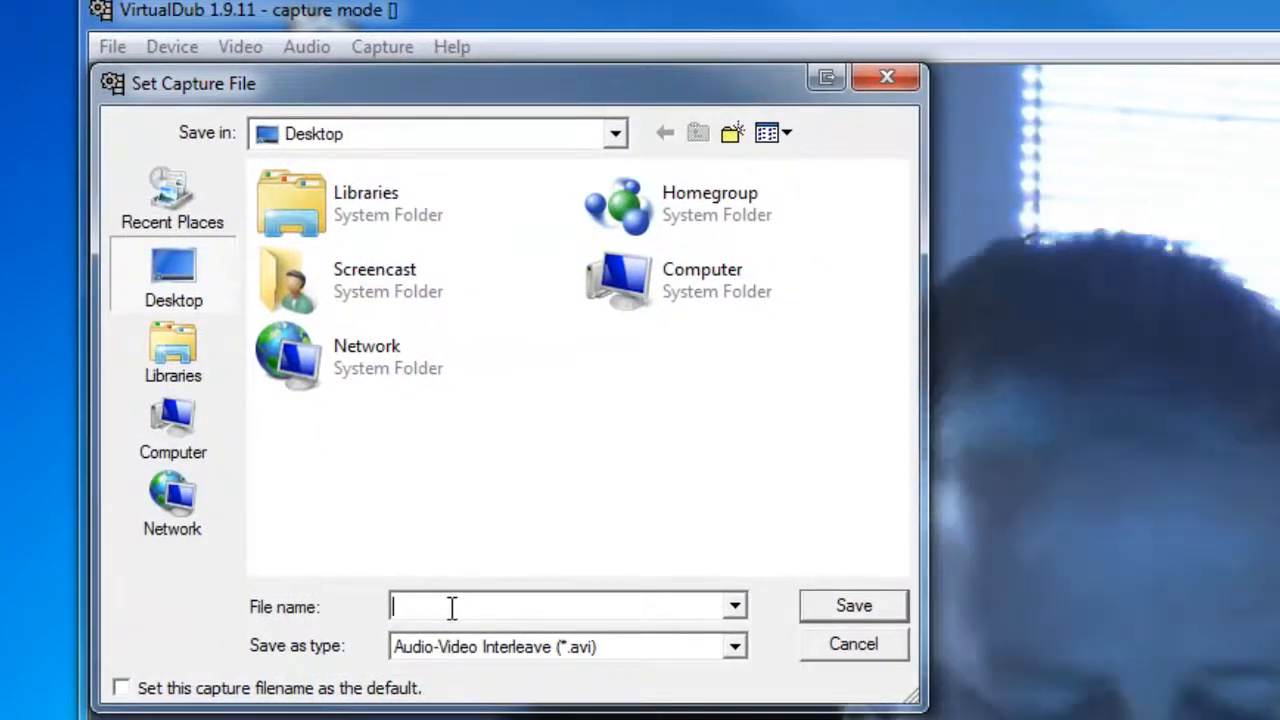
text(test)
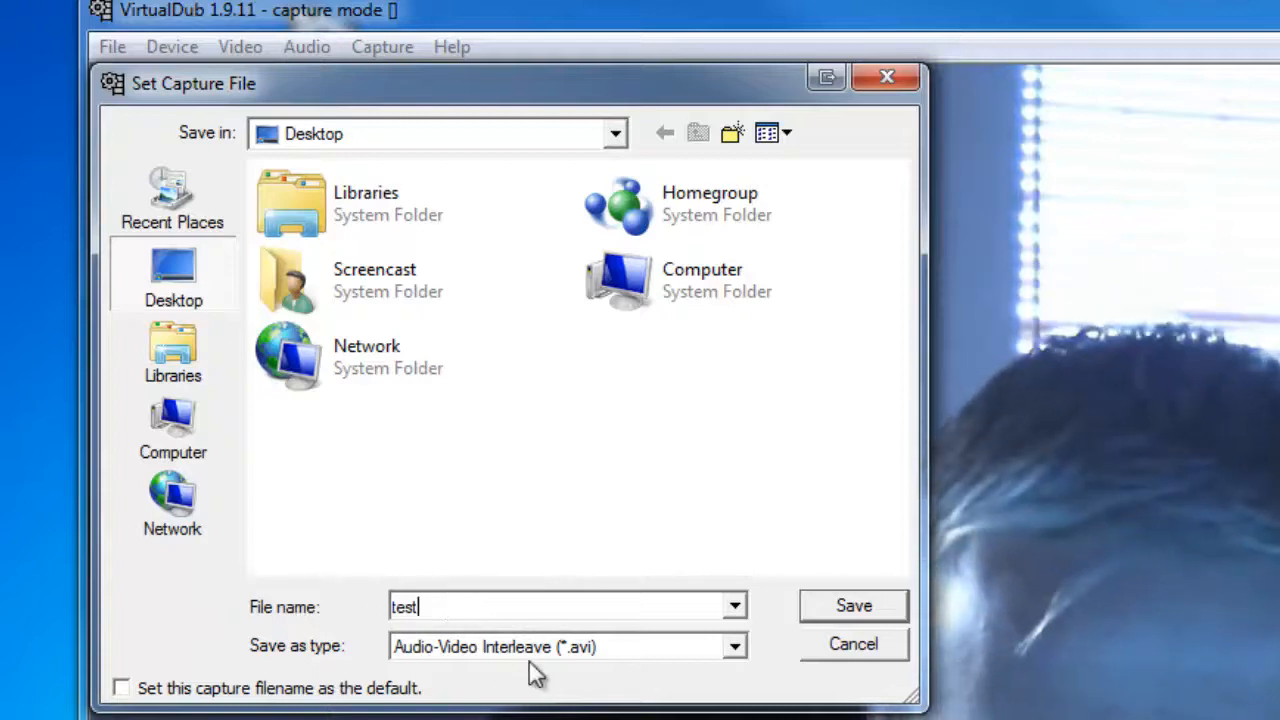
click(735, 650)
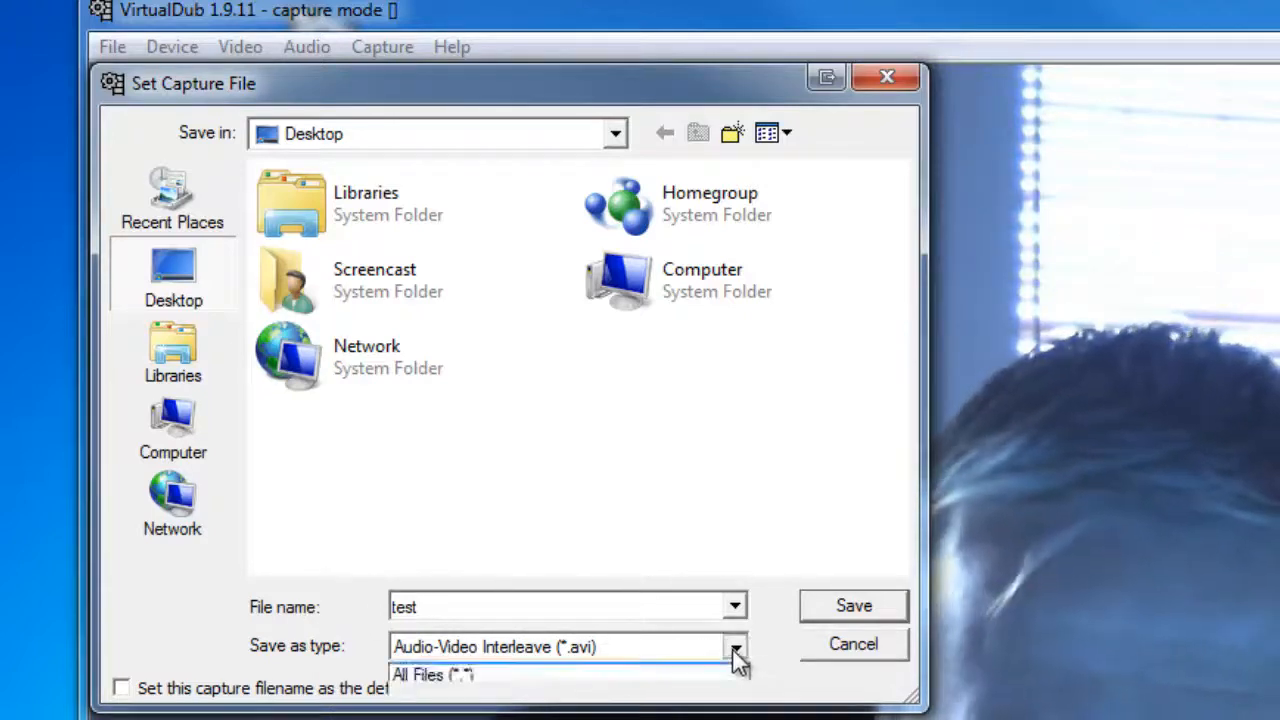
click(735, 650)
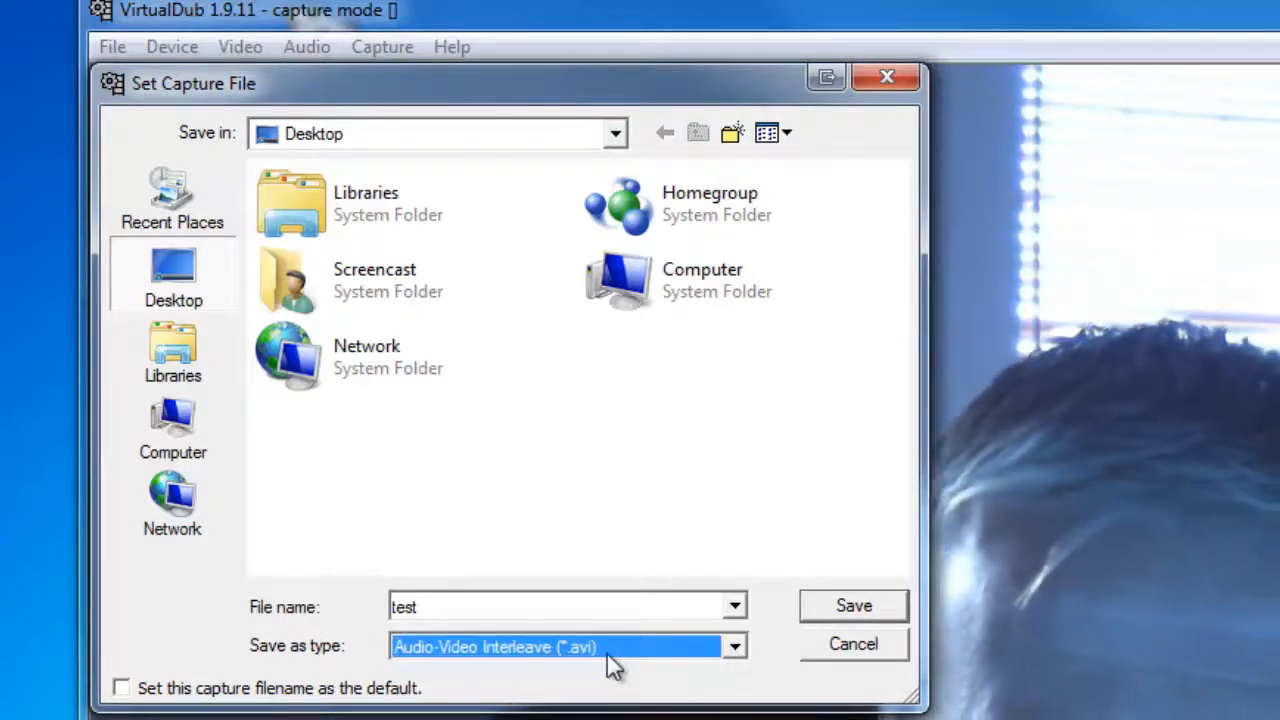
click(431, 606)
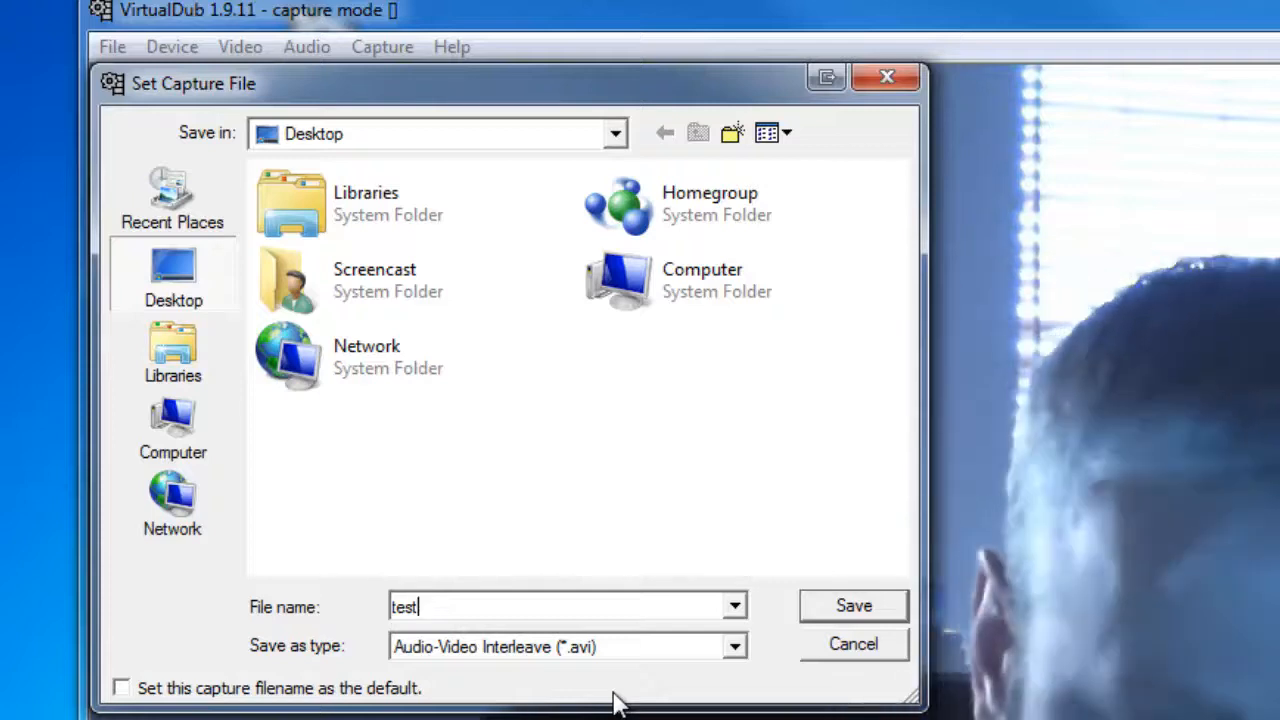
text(.mp3)
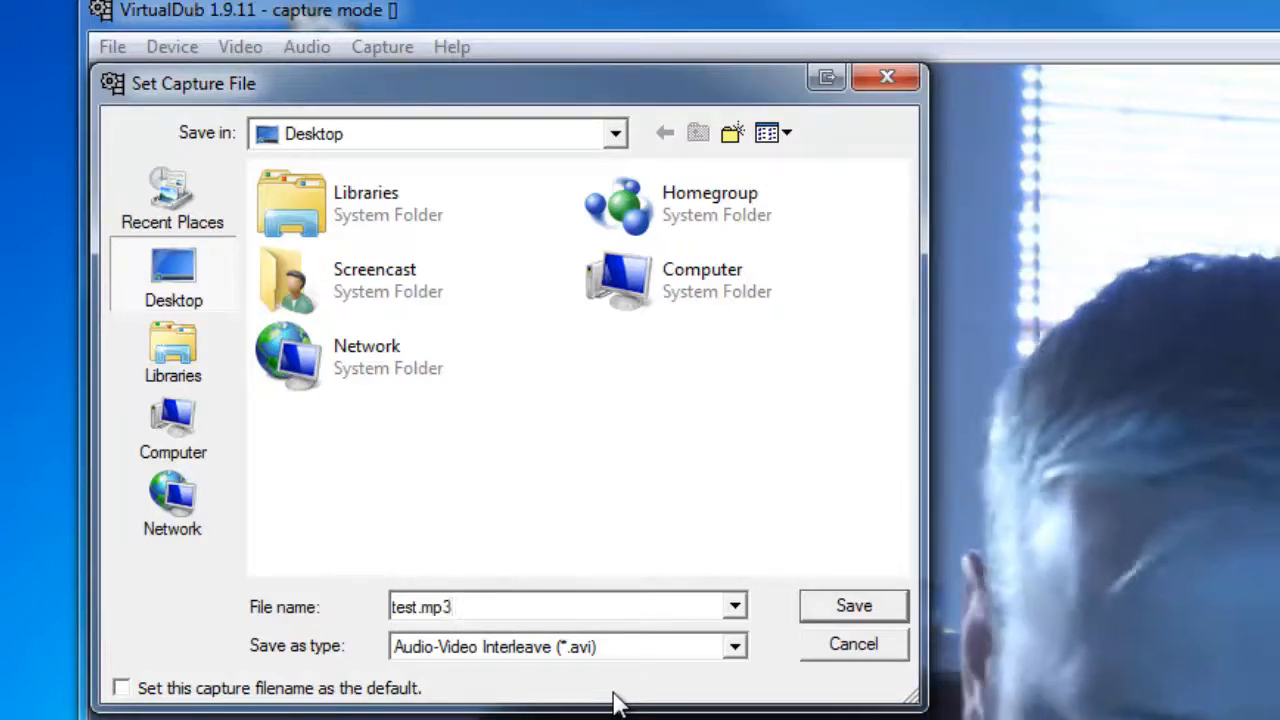
key(BackSpace)
text(4)
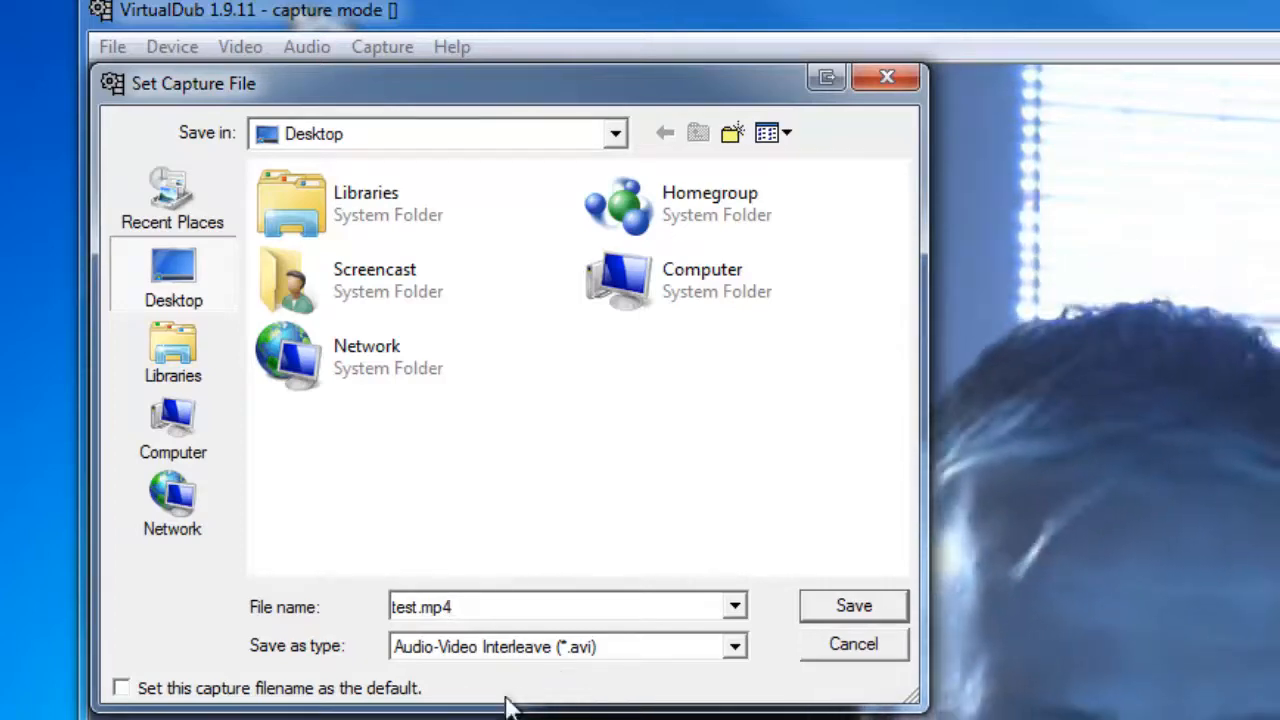
click(853, 613)
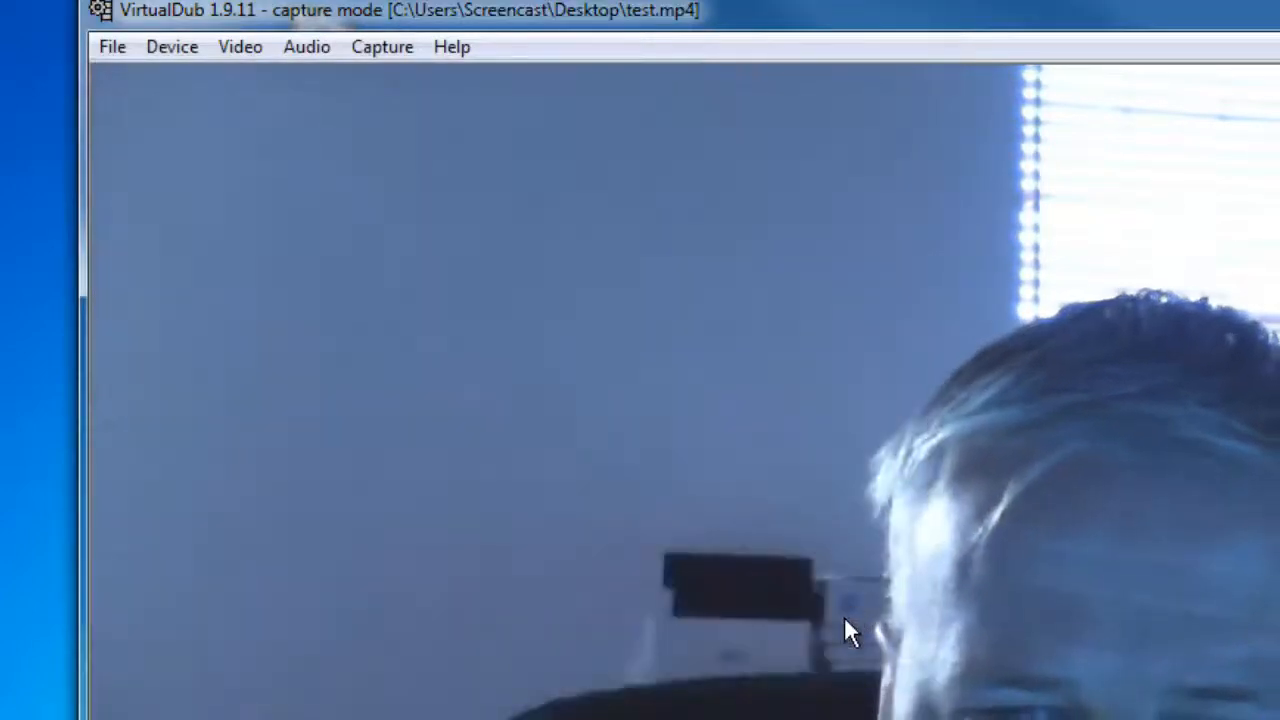
Capture a short test video from the webcam and stop the recording.
click(387, 50)
click(435, 82)
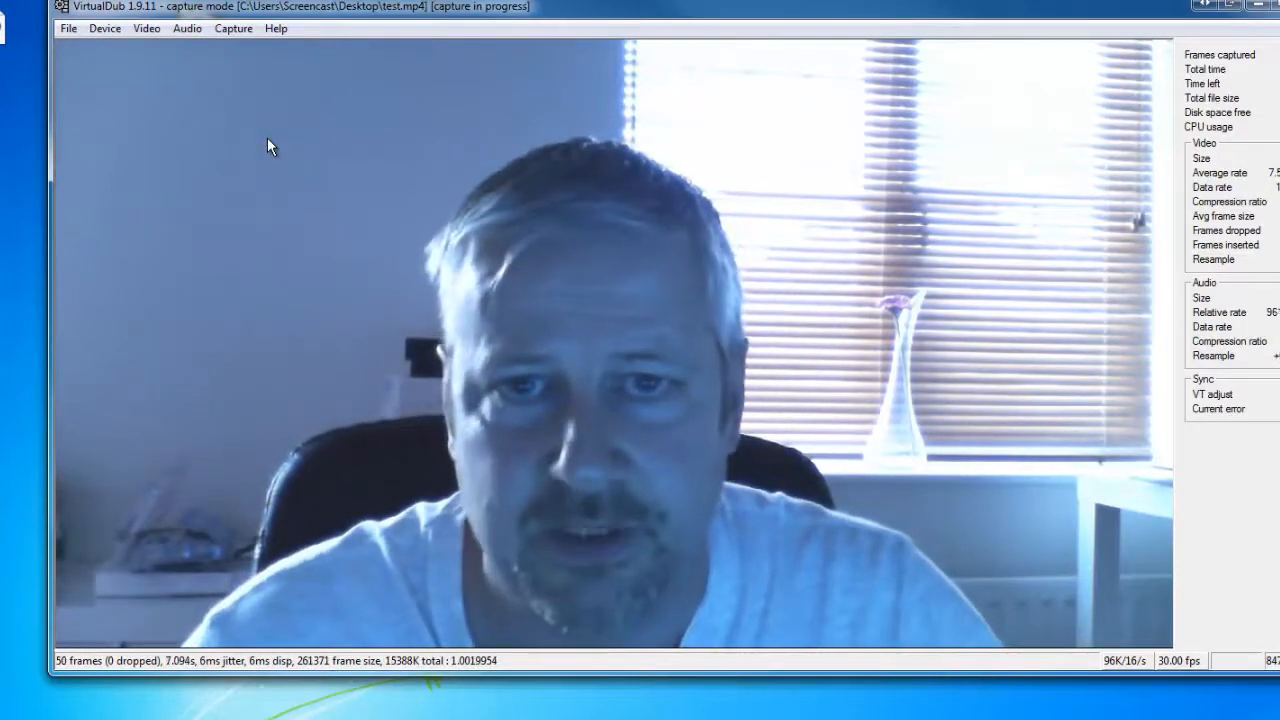
key(Escape)
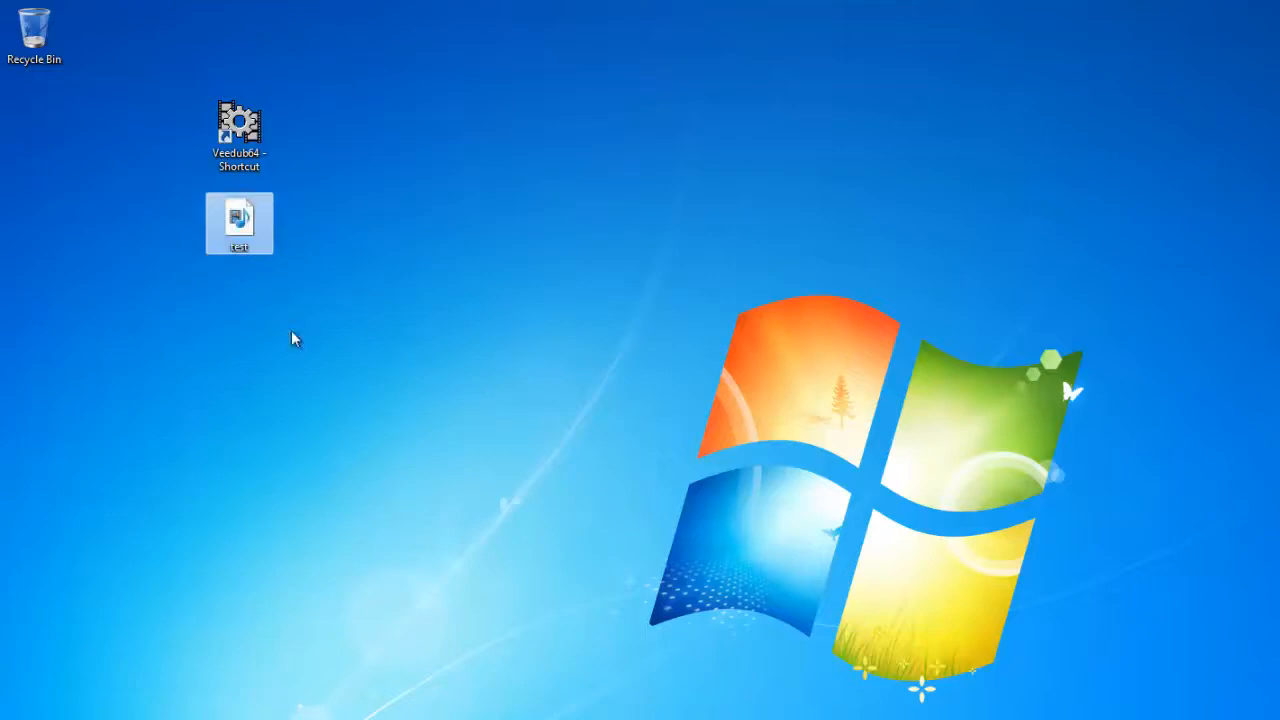
Play the recorded test video from the desktop, close the player, and check the file's type and size in its detailed properties.
double_click(240, 221)
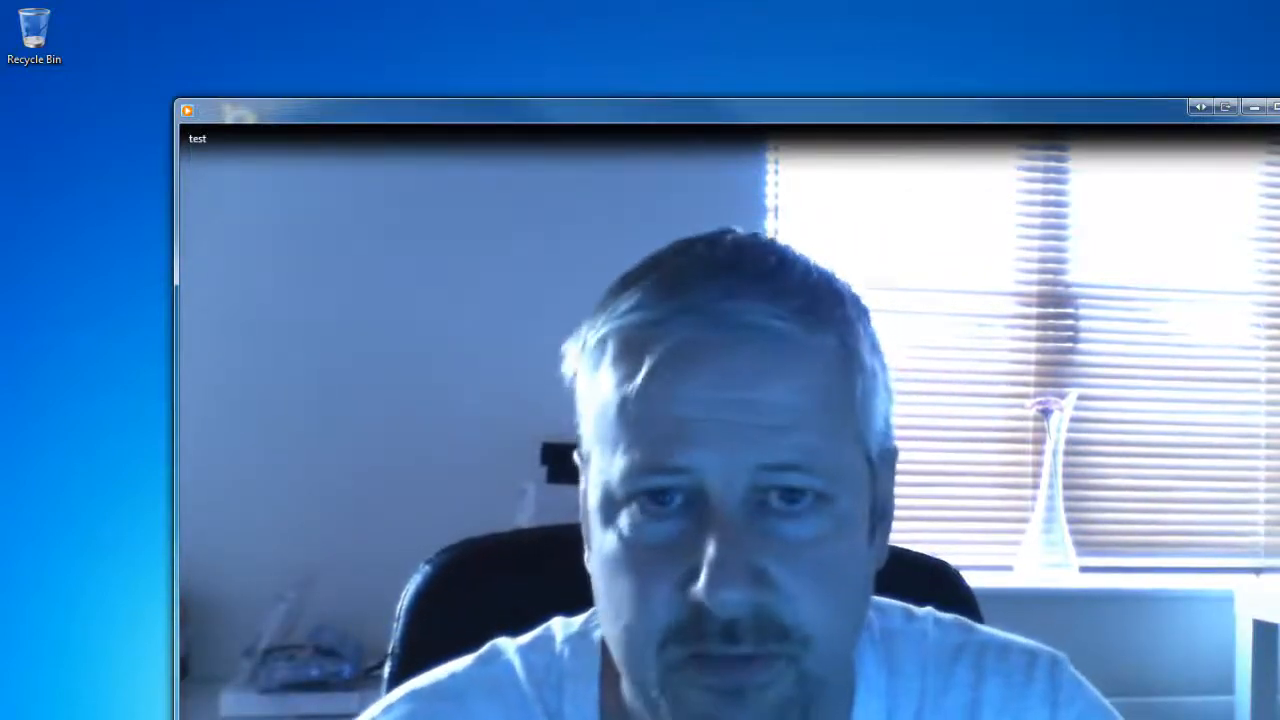
click(1279, 107)
right_click(238, 225)
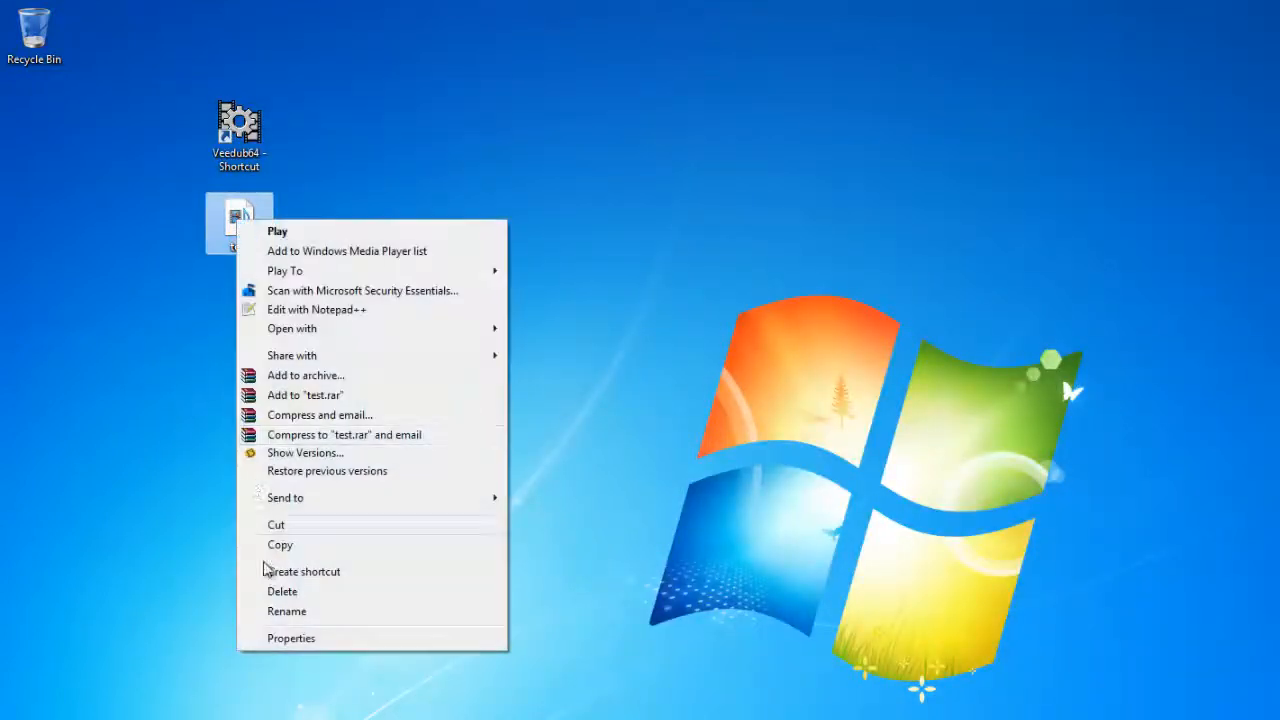
click(298, 639)
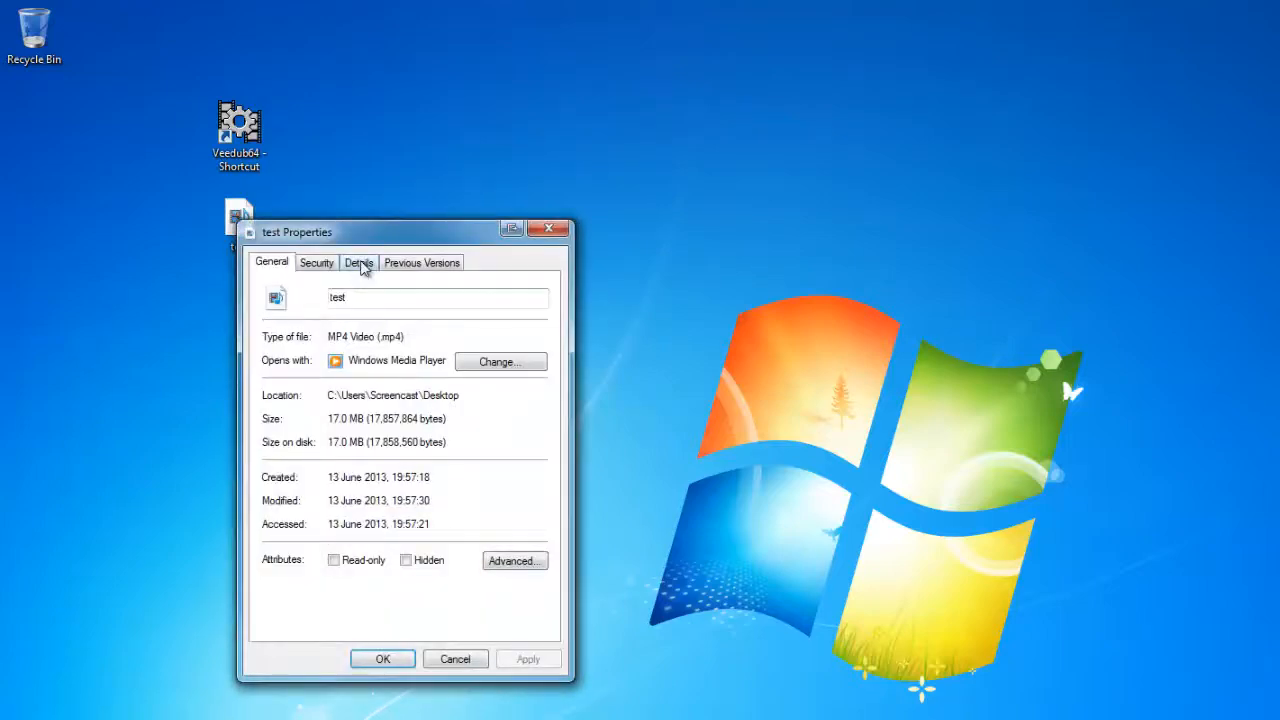
click(360, 264)
drag(540, 372, 565, 532)
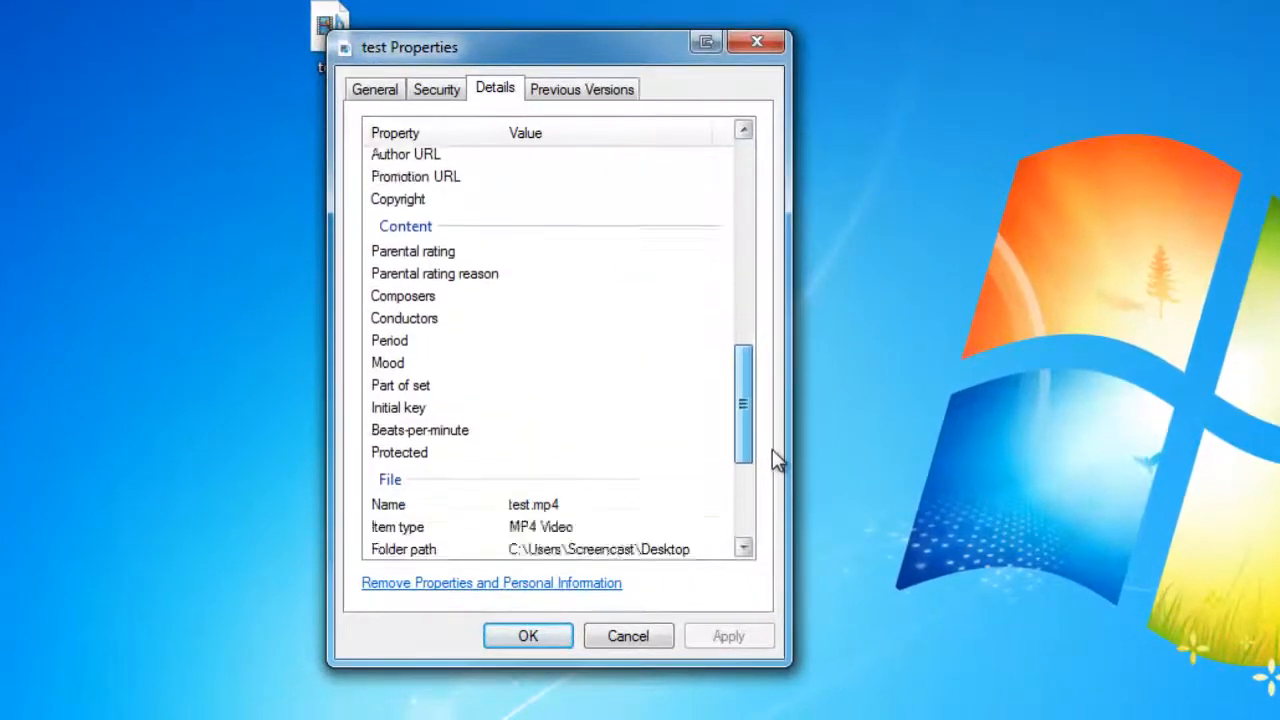
drag(772, 451, 772, 503)
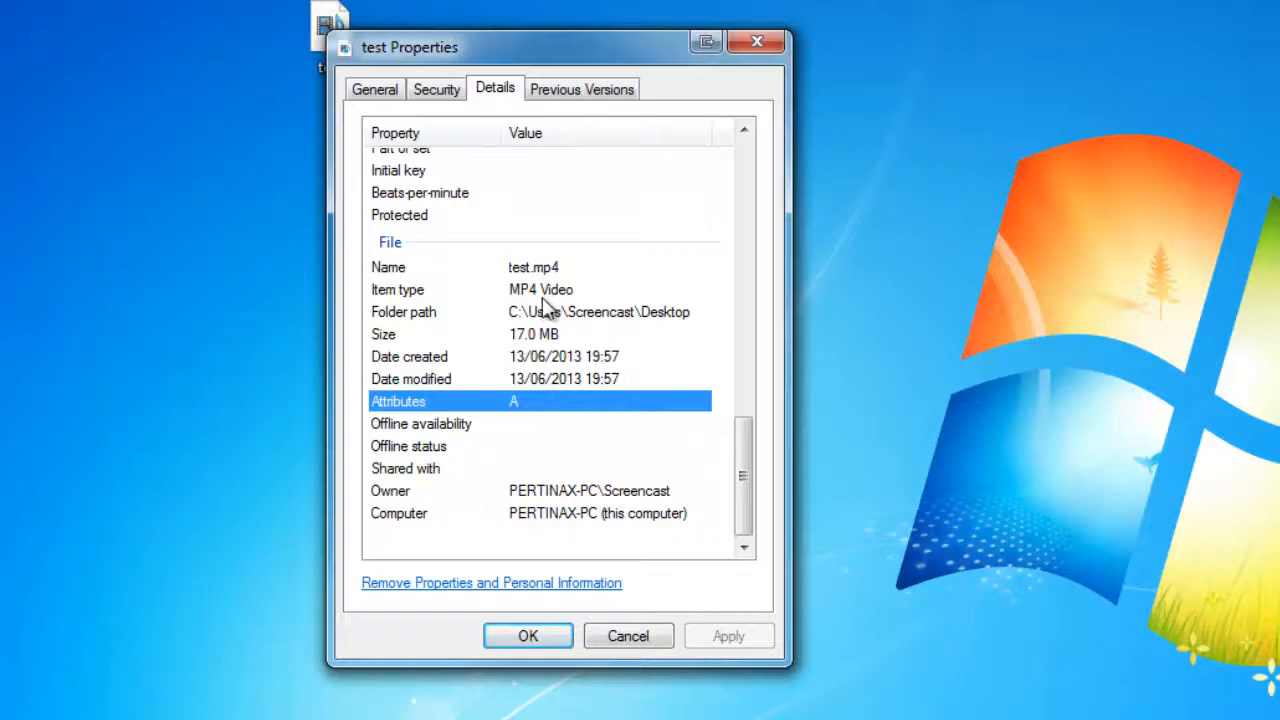
click(528, 637)
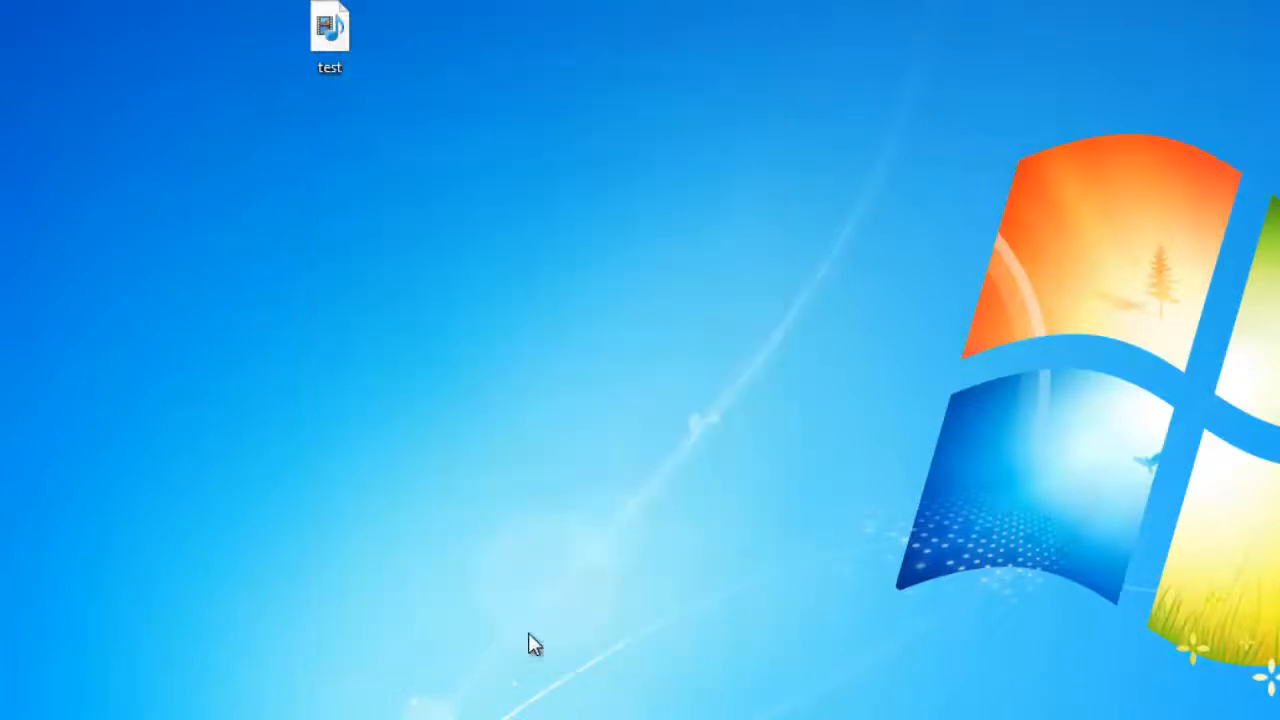